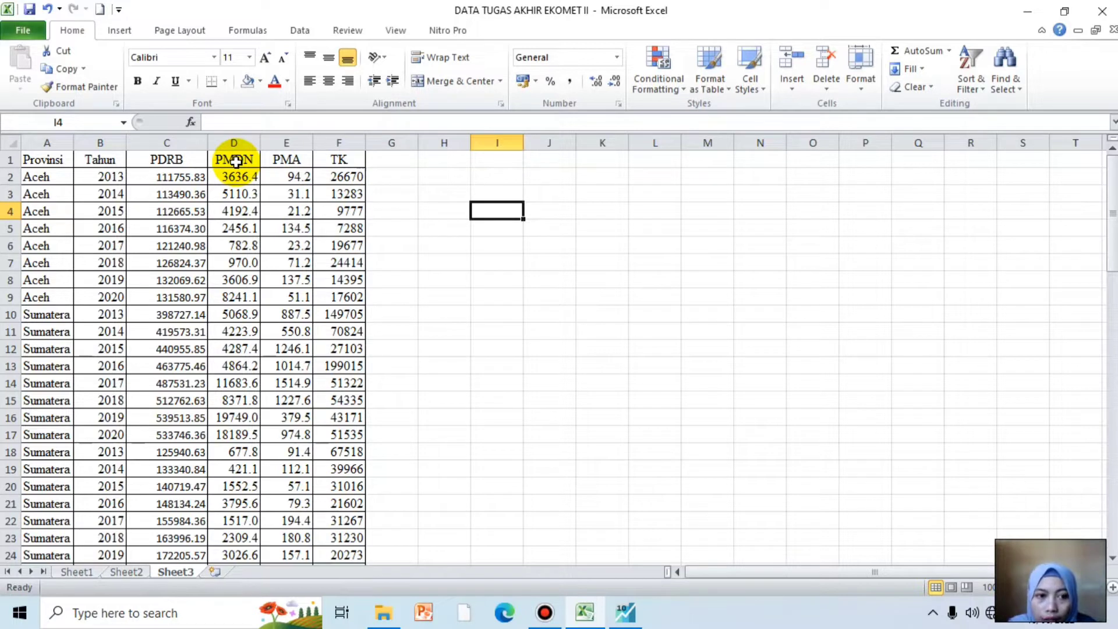
- Copy the whole data table on Sheet3, cells A1 to F81, including the header row
click(274, 162)
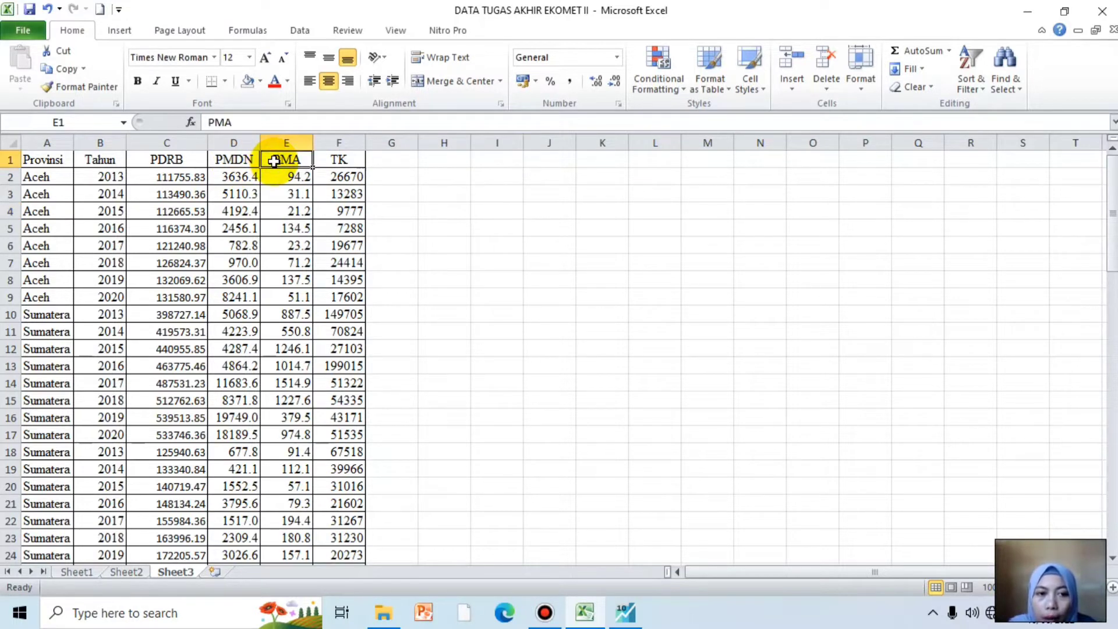
click(339, 168)
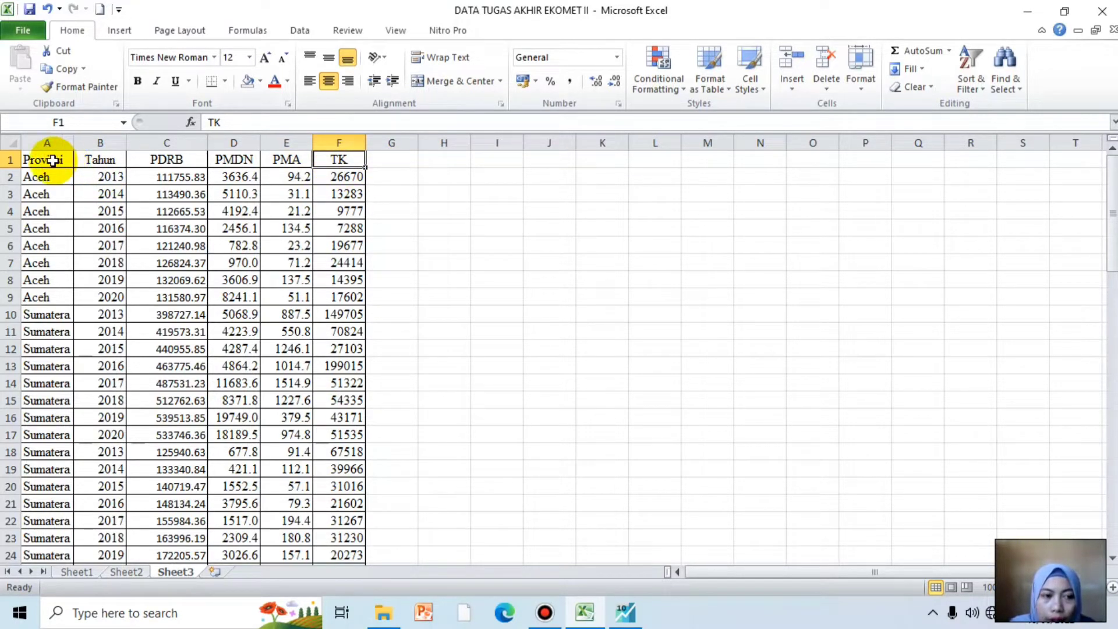
drag(52, 160, 337, 521)
key(ctrl+c)
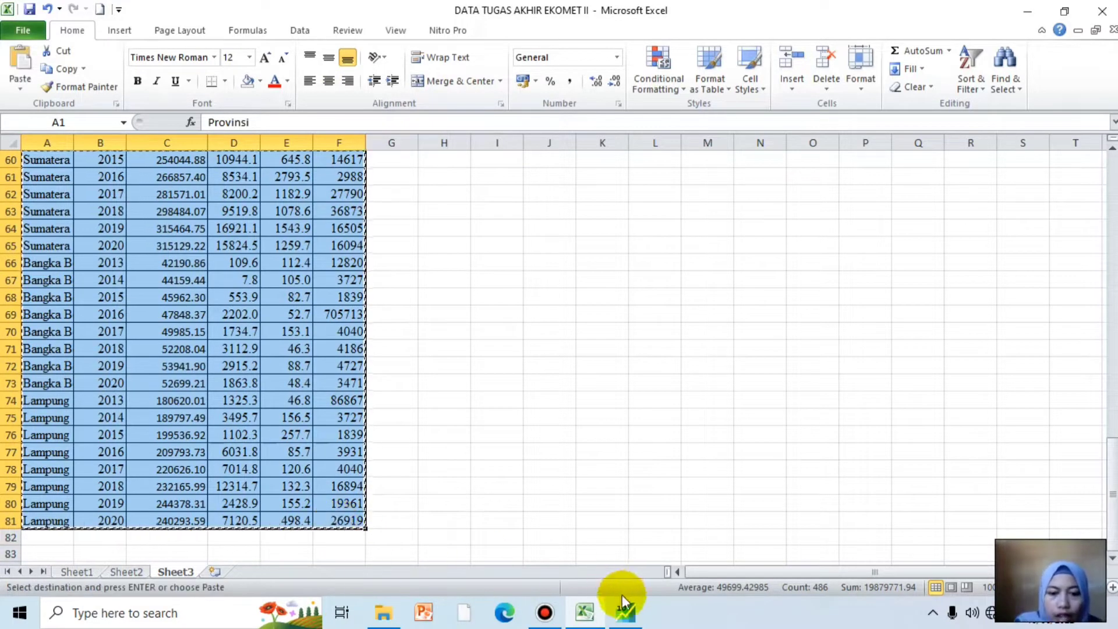
- Switch to EViews and start a new workfile with the Balanced Panel structure type
click(625, 612)
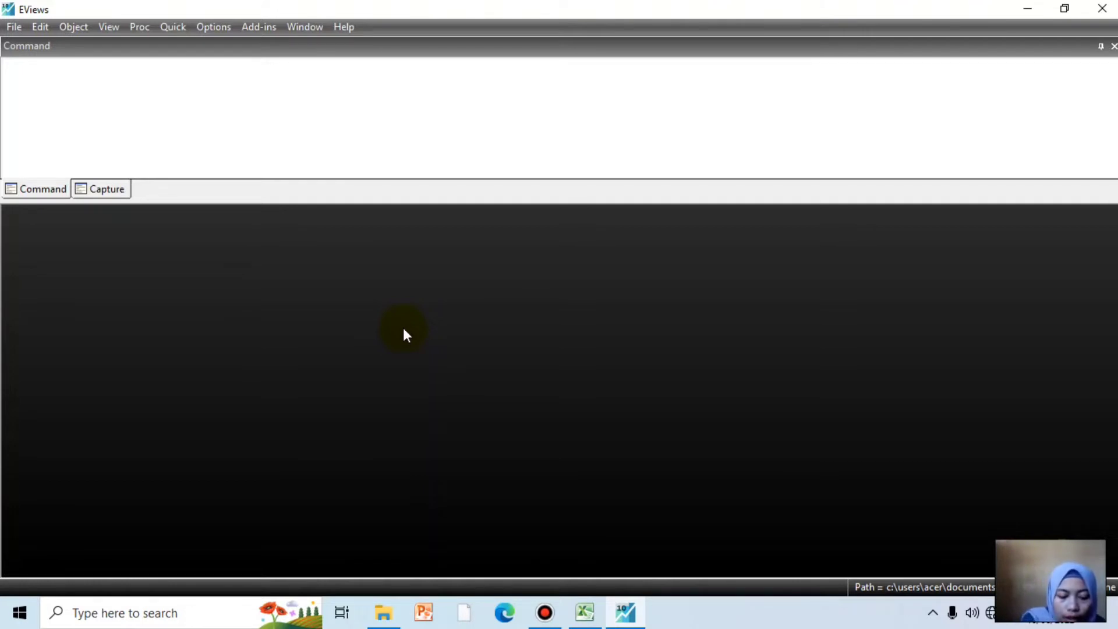
click(14, 27)
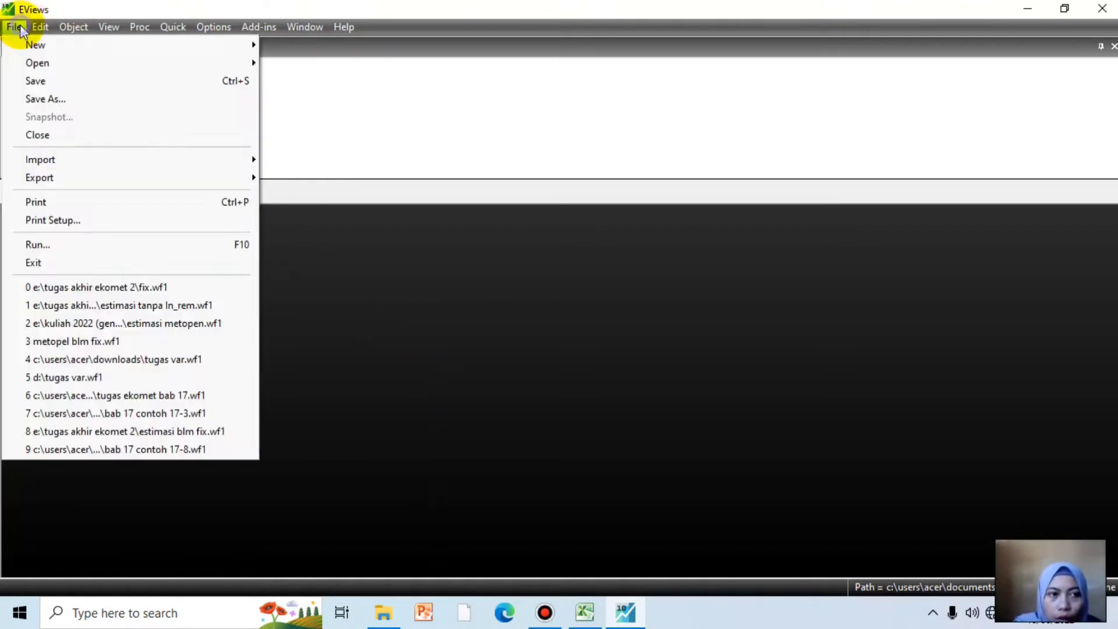
key(Escape)
click(109, 27)
mouse_move(13, 28)
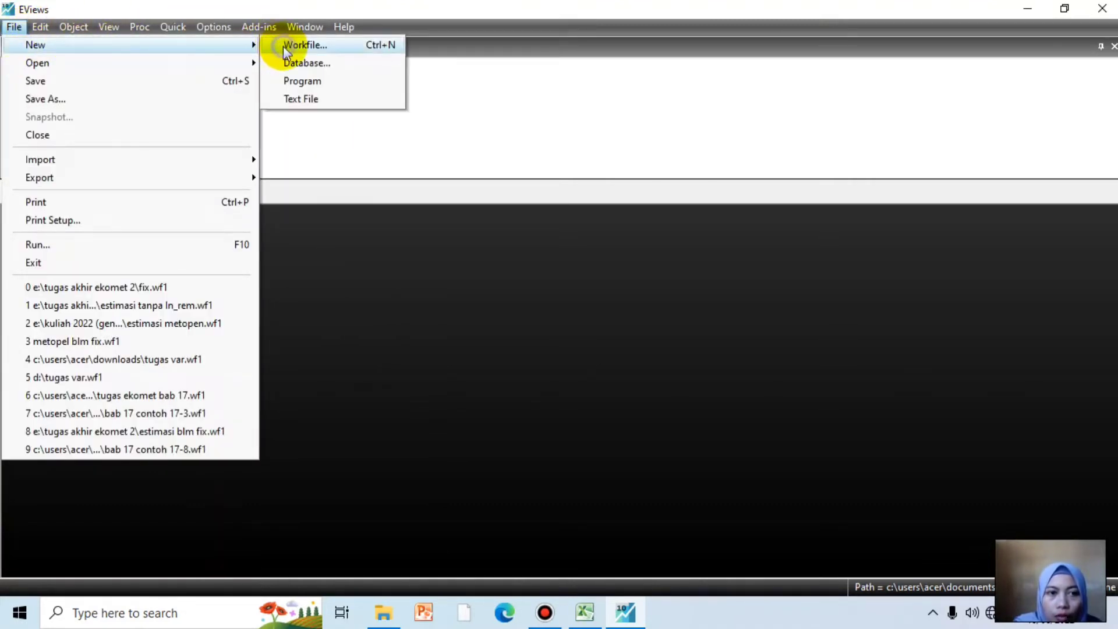
click(280, 44)
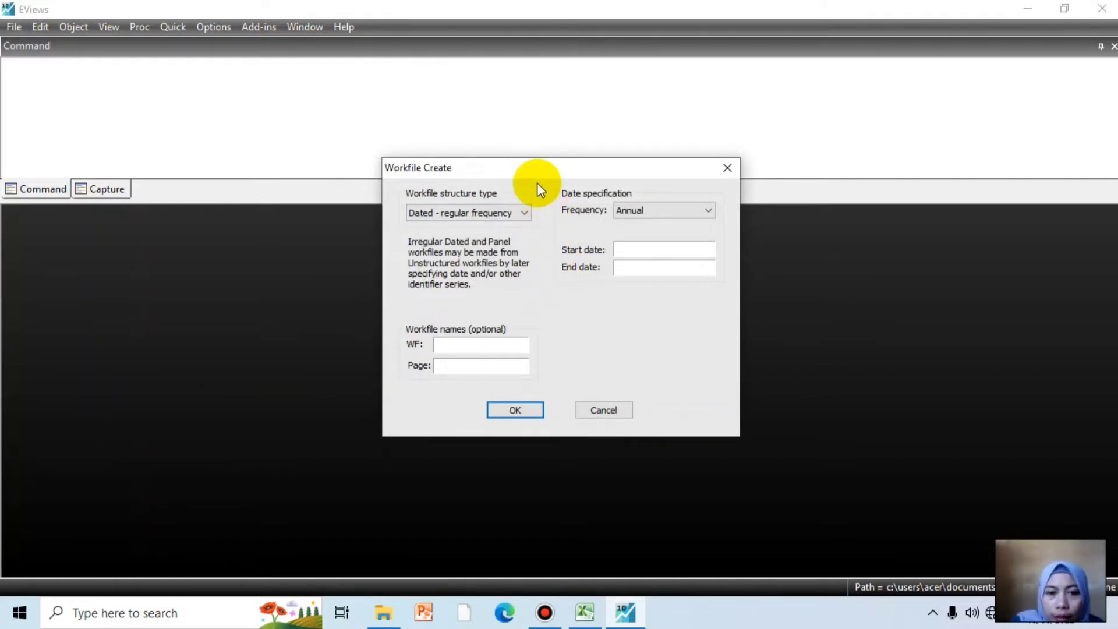
click(523, 213)
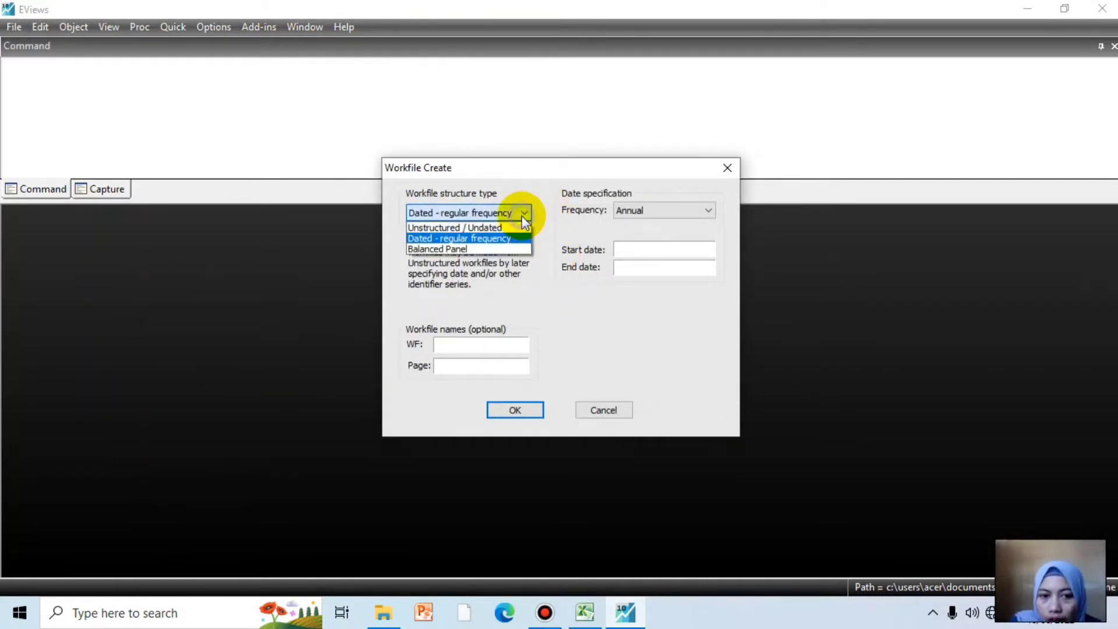
click(484, 248)
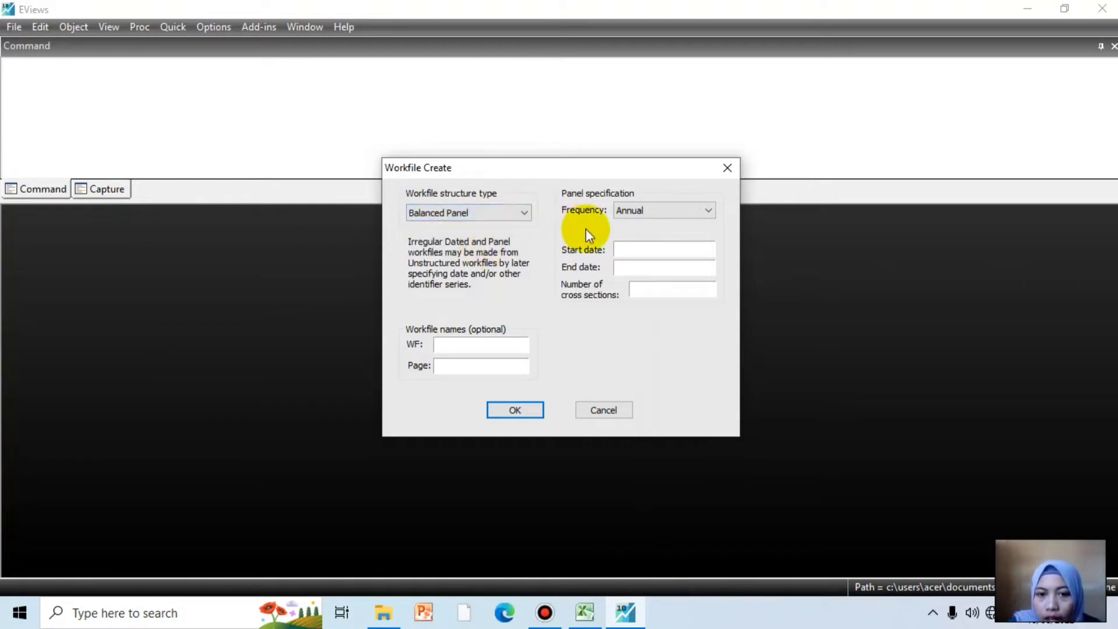
- Create the panel workfile with Annual frequency, start date 2013, end date 2020 and 10 cross sections
click(636, 216)
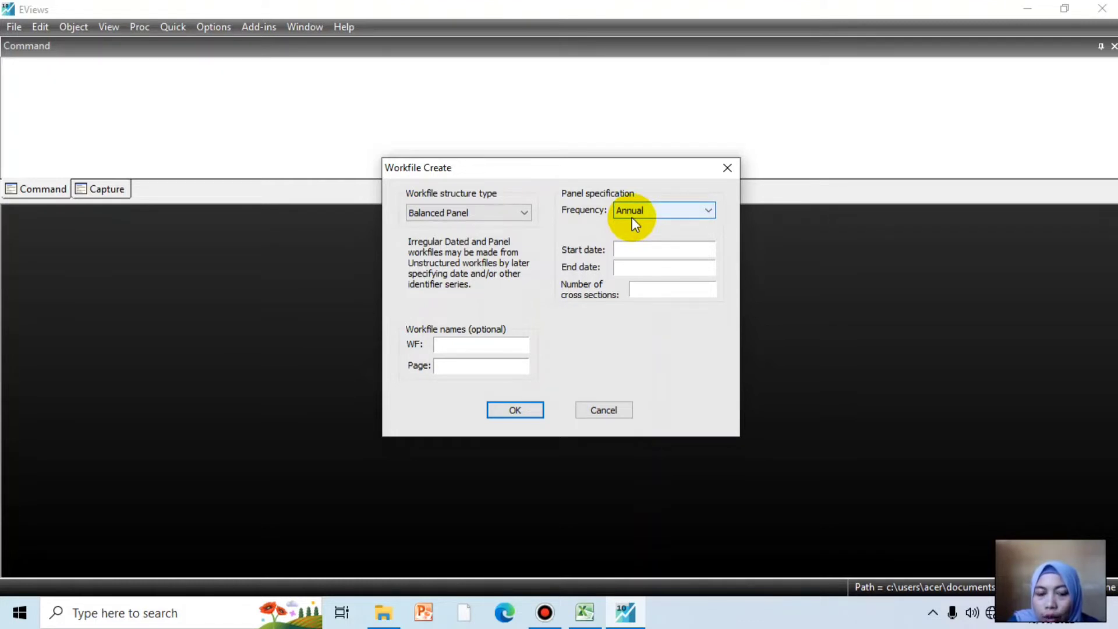
click(632, 219)
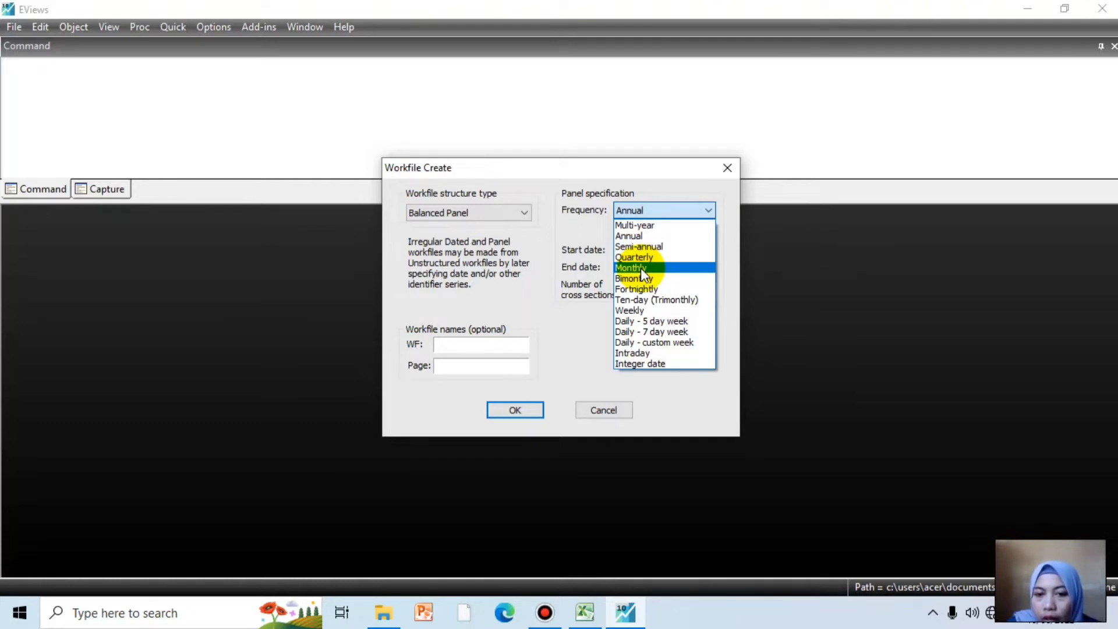
click(629, 214)
click(641, 251)
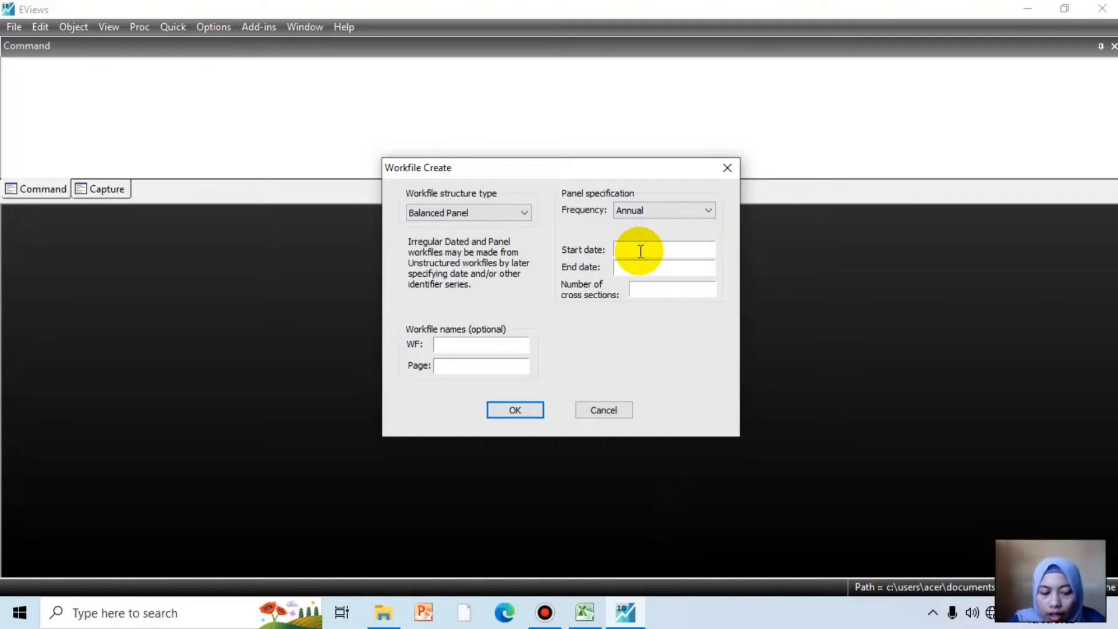
text(2013)
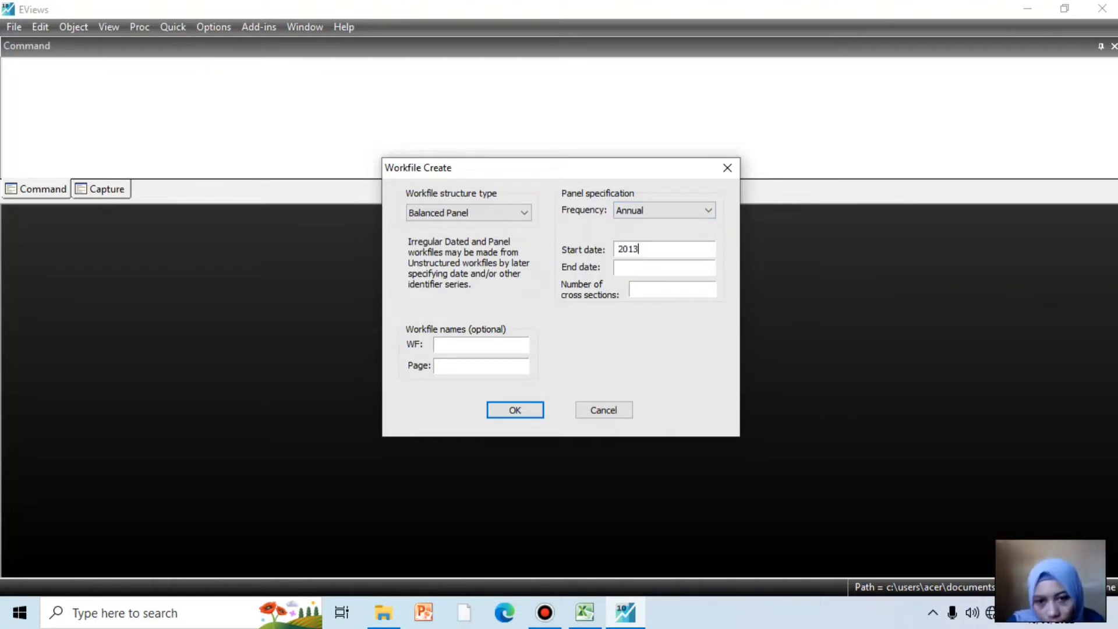
click(665, 271)
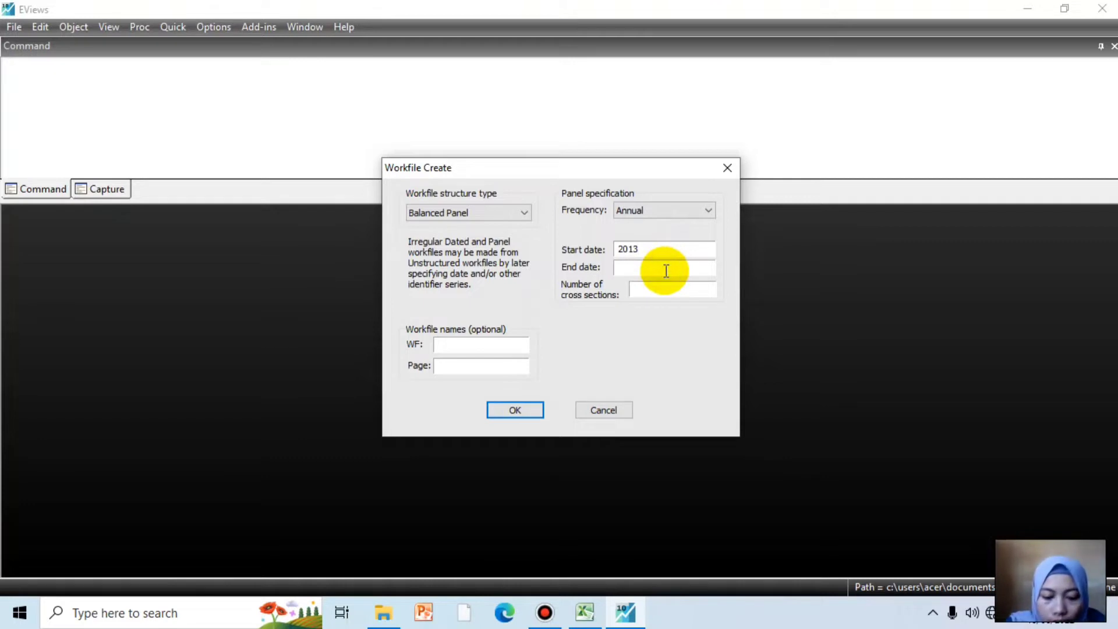
text(2020)
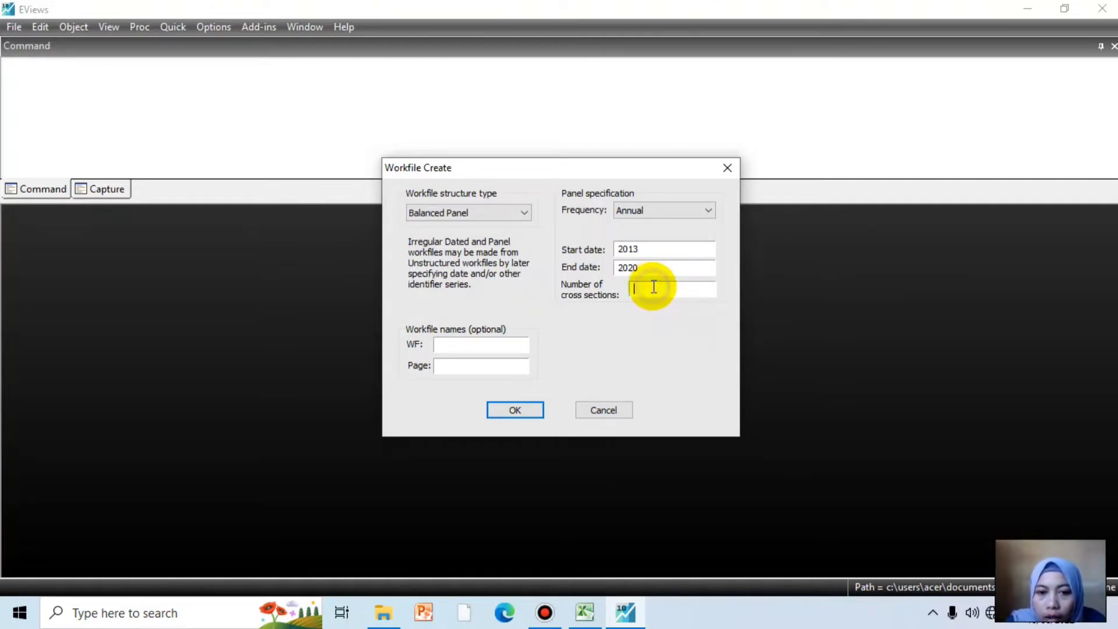
text(10)
key(Return)
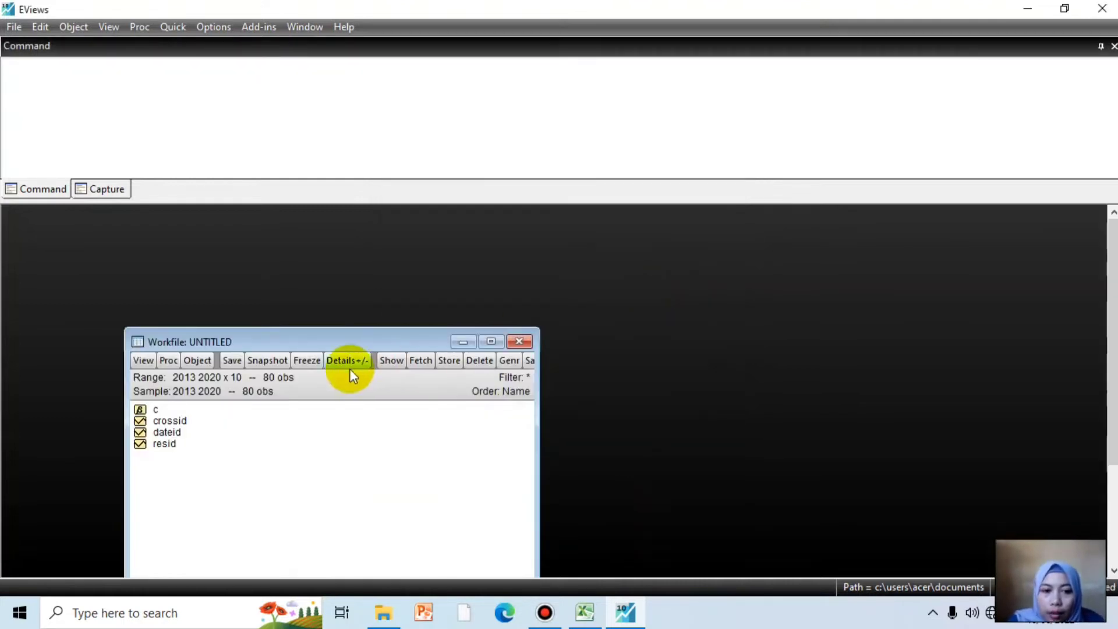
- Open an empty group and paste the copied table into it, starting at the series name row above the first observation
click(317, 336)
drag(305, 340, 266, 227)
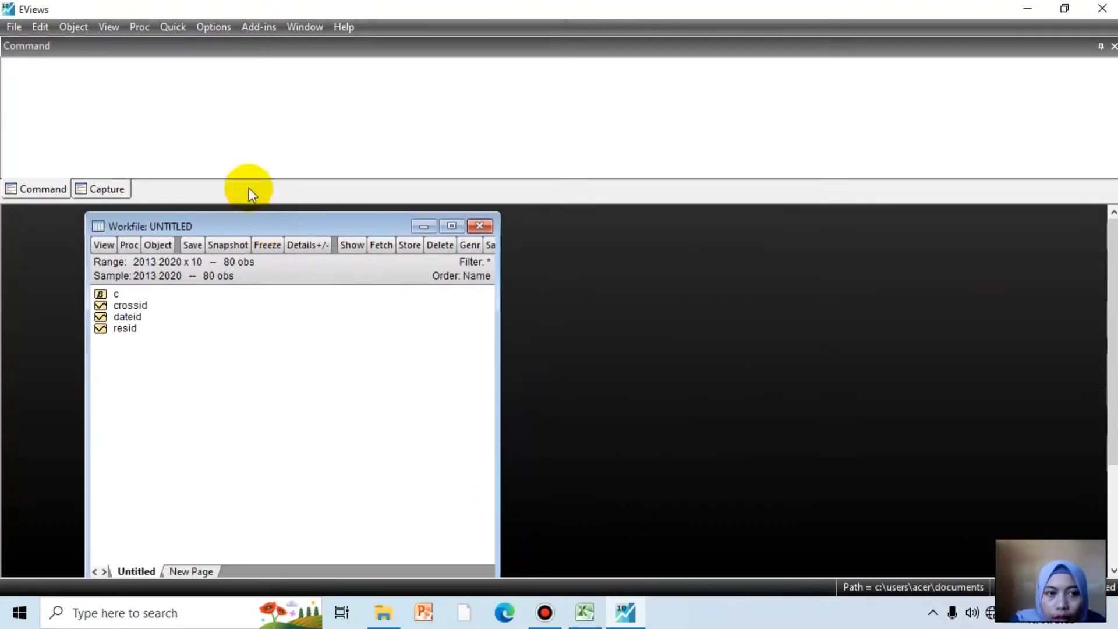
click(177, 28)
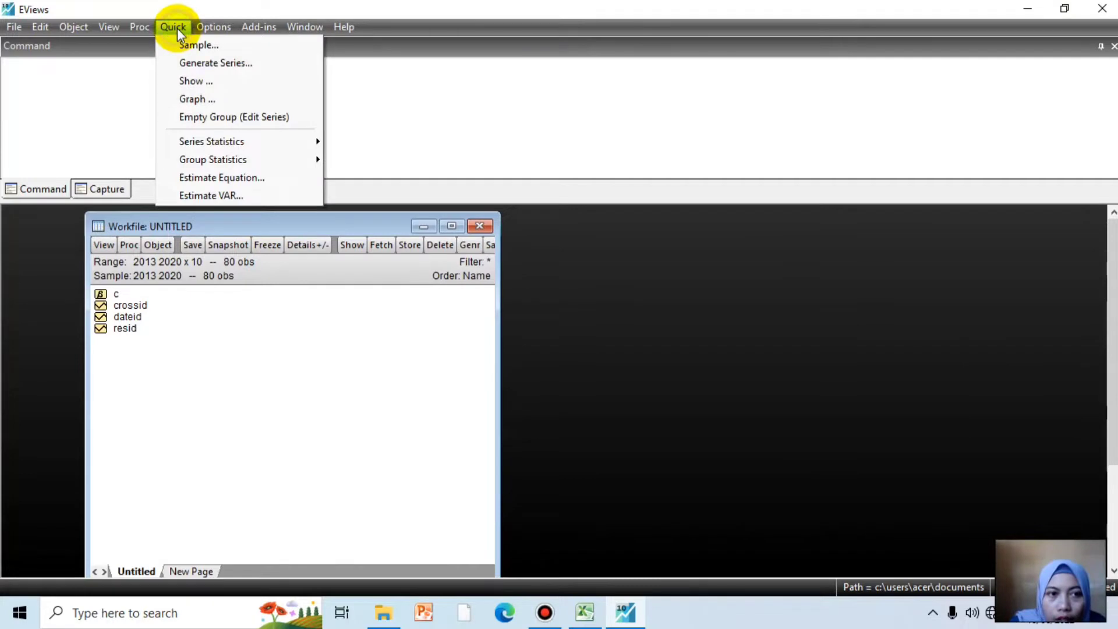
click(238, 120)
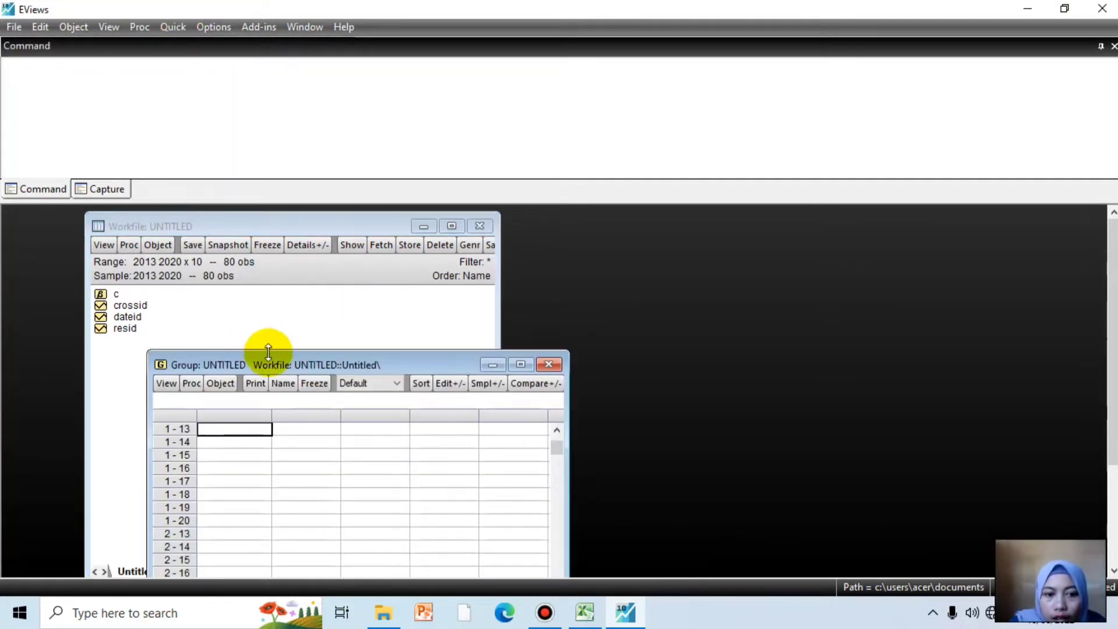
drag(270, 364, 277, 228)
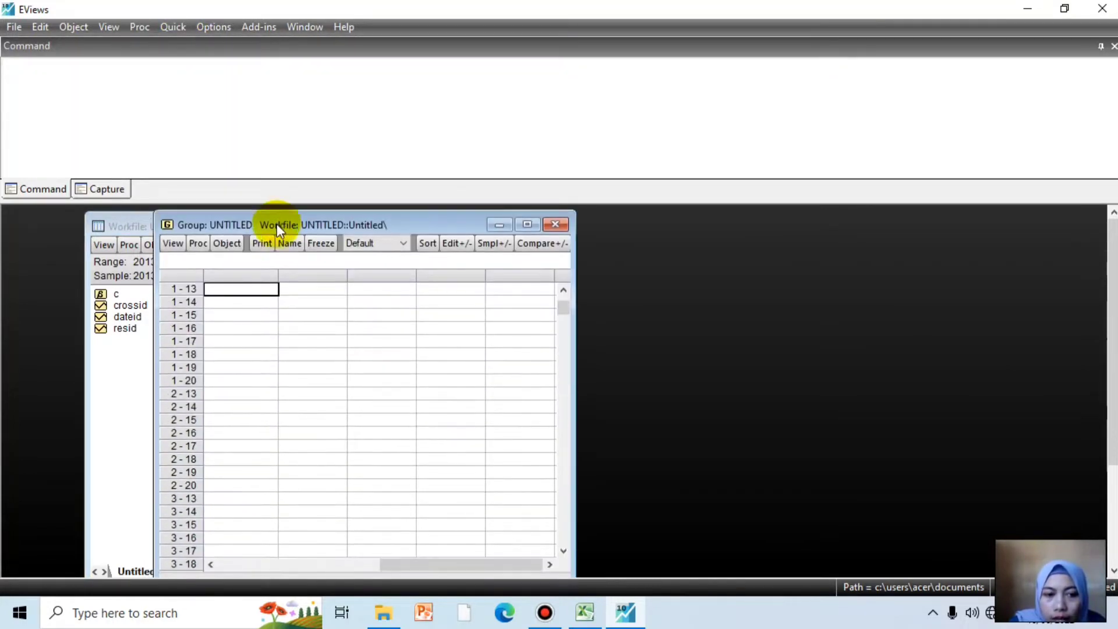
drag(564, 314, 561, 296)
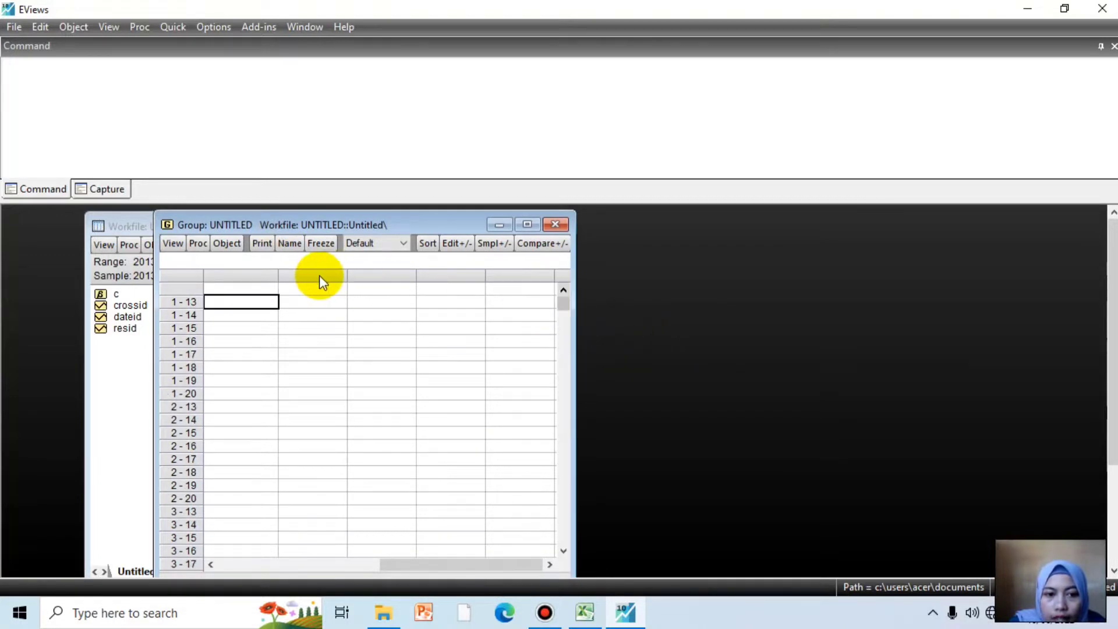
click(272, 291)
key(ctrl+v)
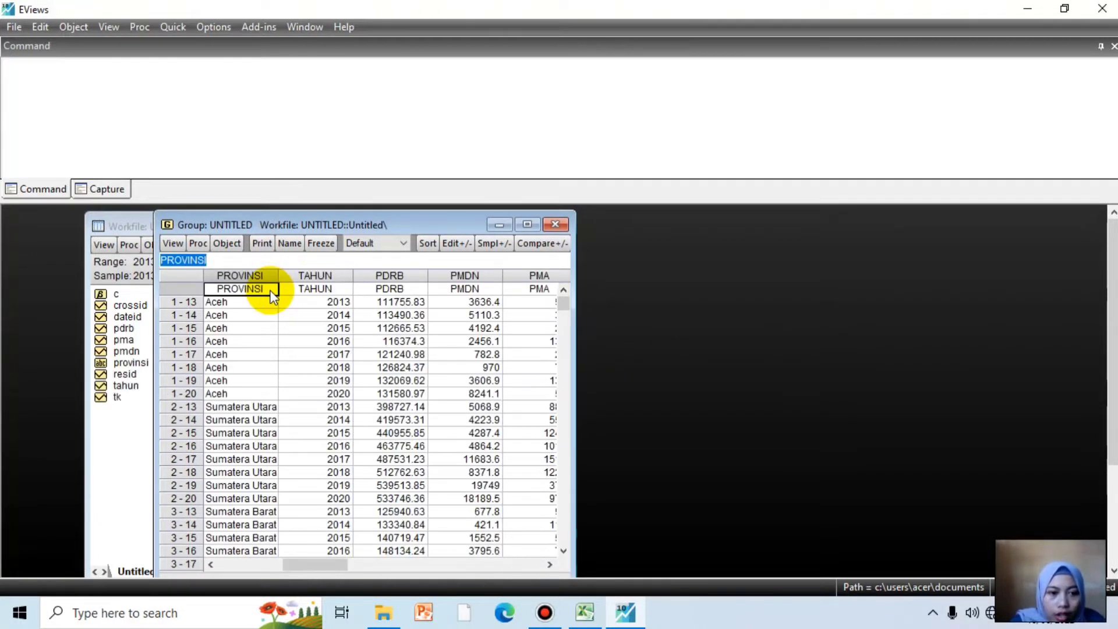
- Name the pasted data group group01 and close its window
click(290, 244)
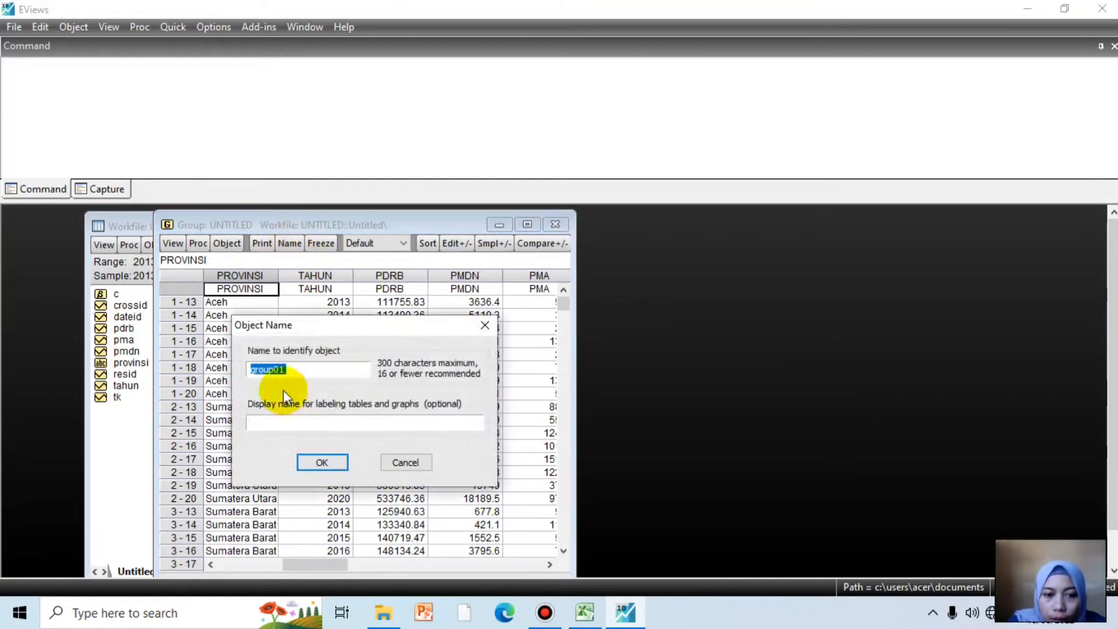
click(318, 462)
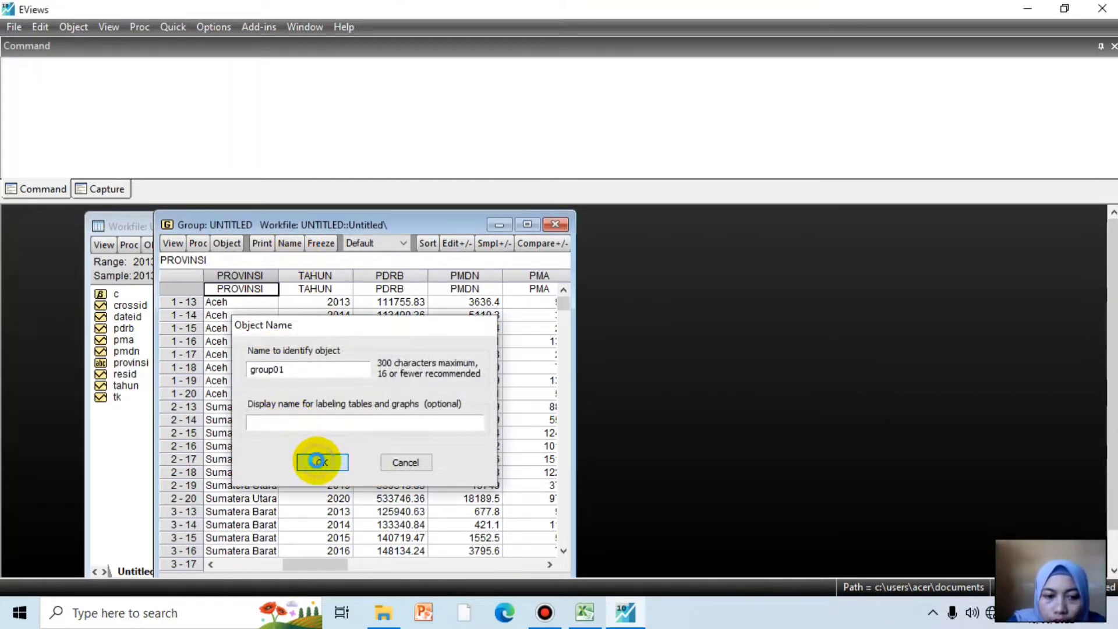
click(555, 224)
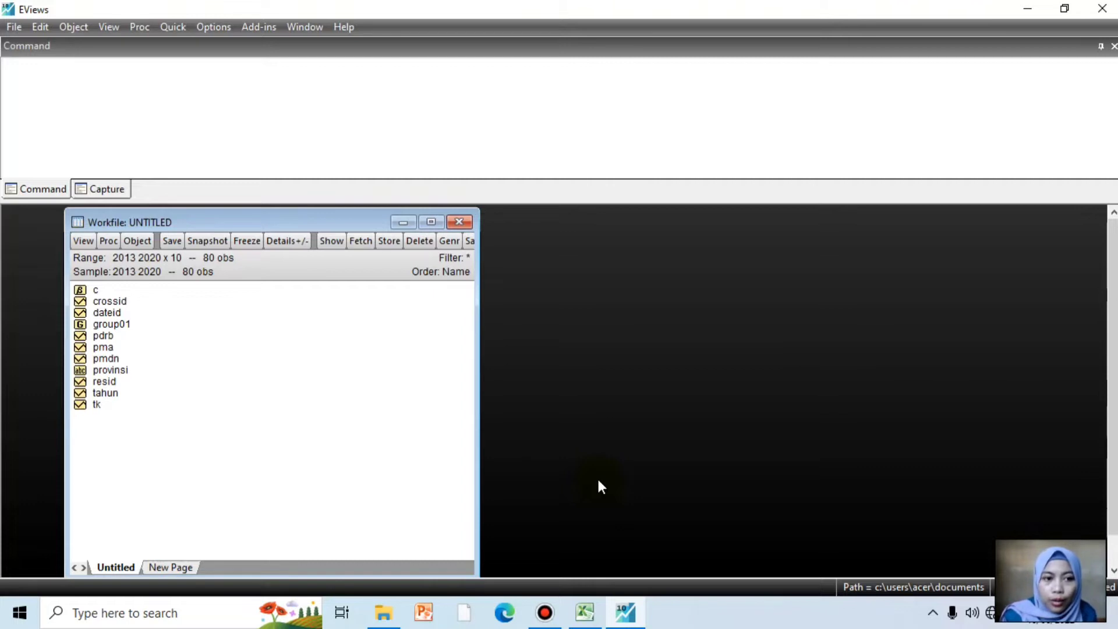
- Compute common-sample descriptive statistics for the group of series pdrb, pmdn, pma and tk
click(177, 25)
mouse_move(207, 163)
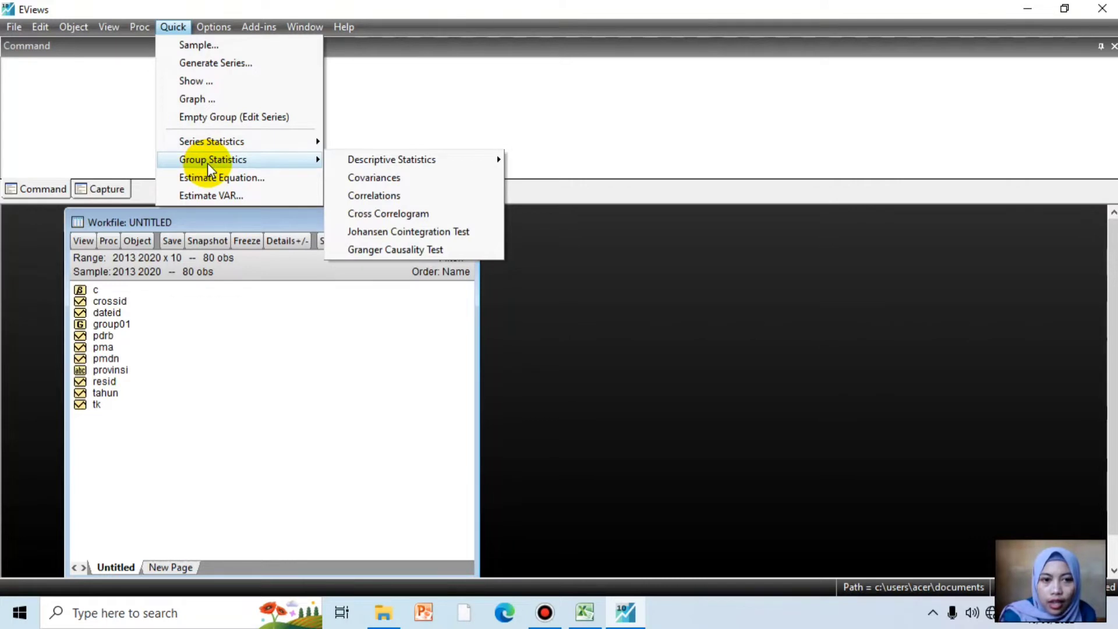
mouse_move(344, 162)
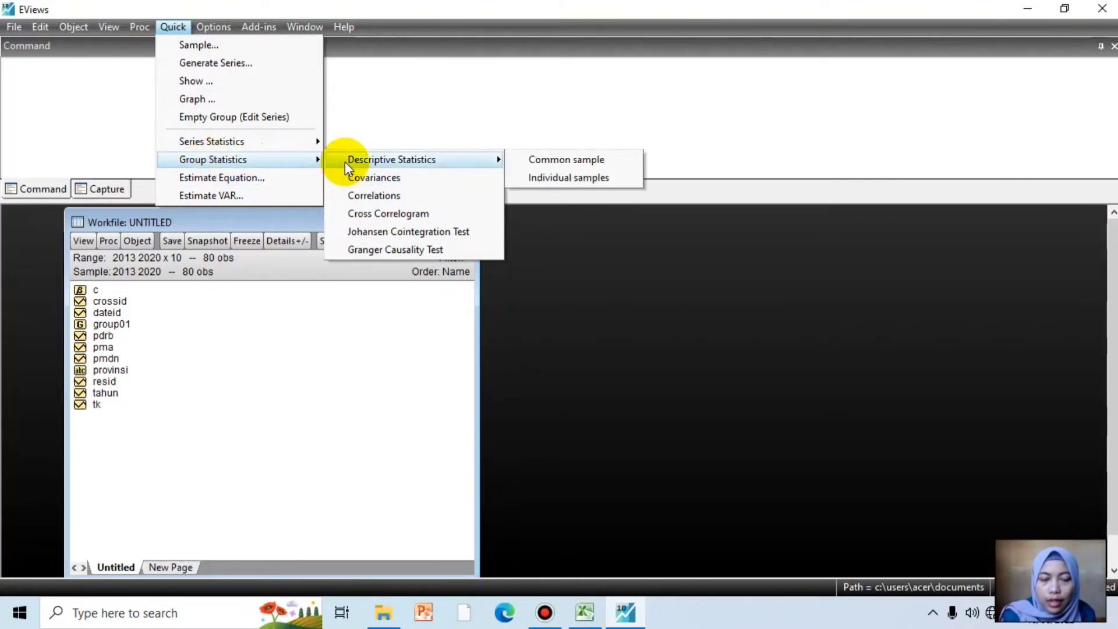
click(572, 163)
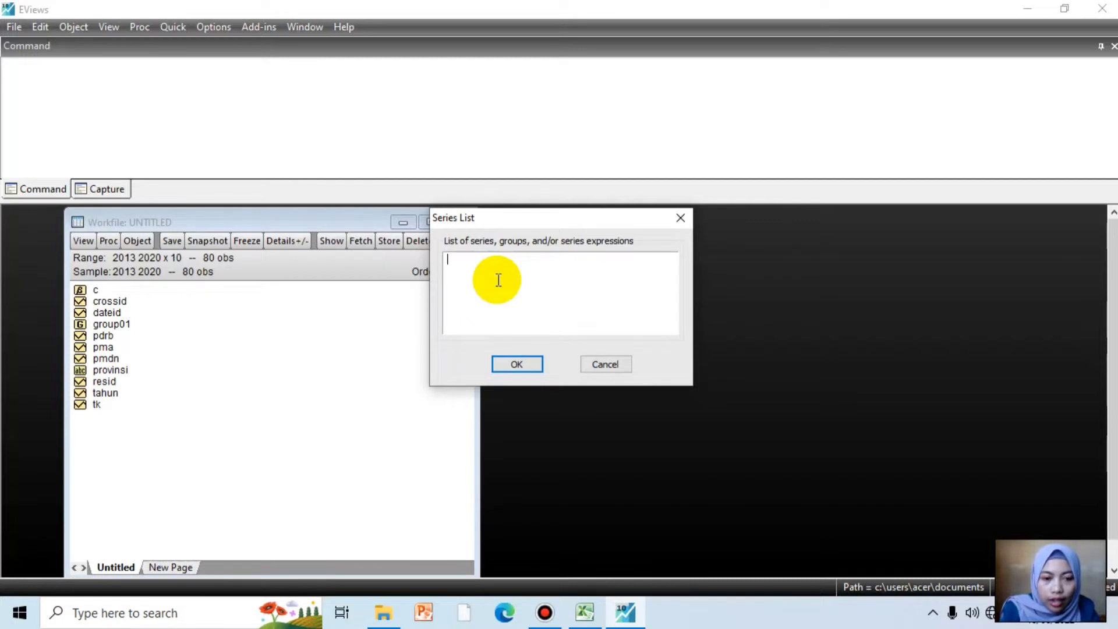
text(pdrb)
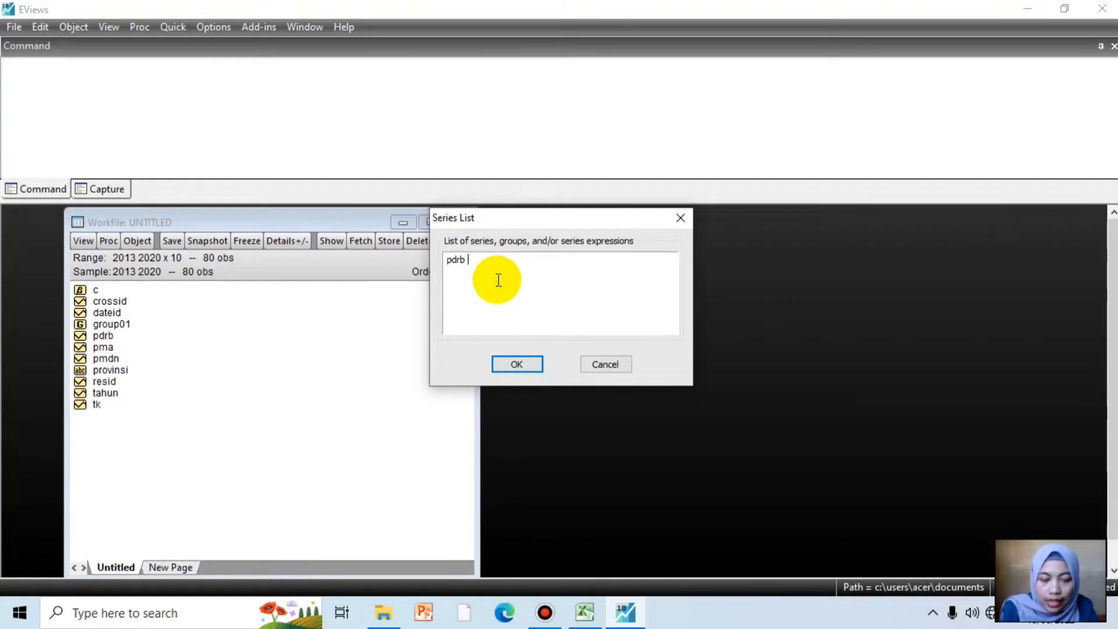
text( pmdn)
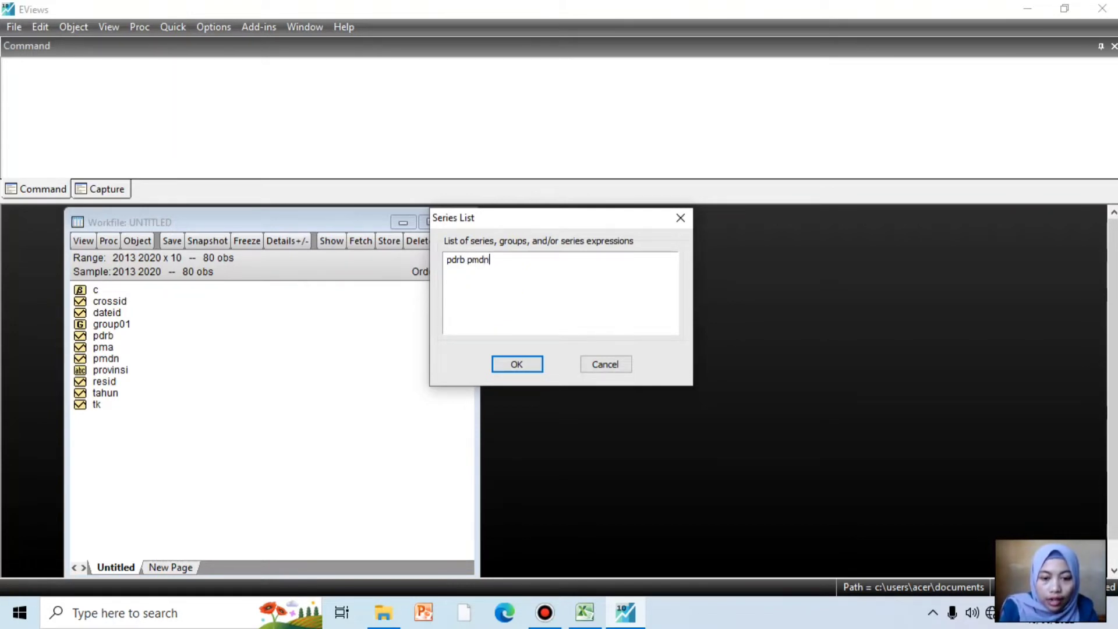
text( pma tk)
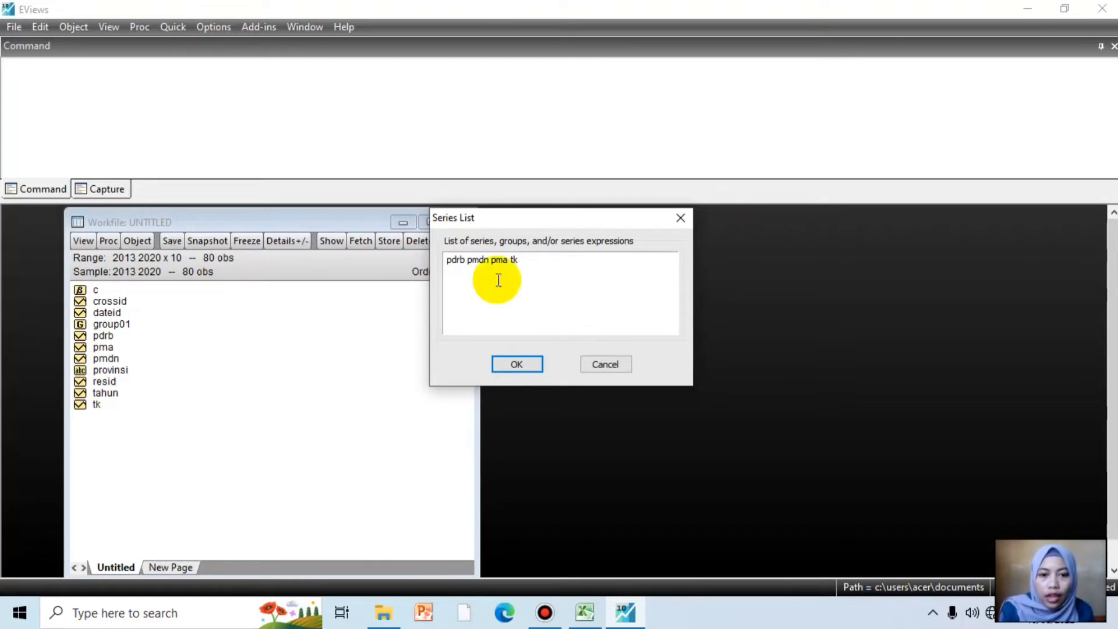
key(Return)
- Name the descriptive statistics group group02
drag(400, 382, 410, 209)
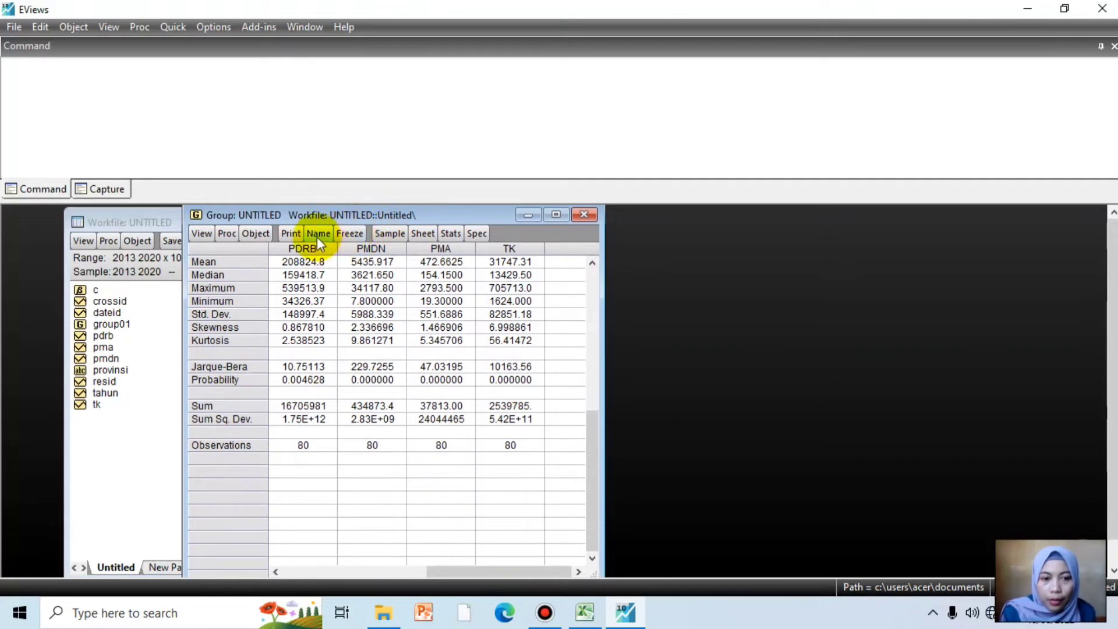
click(318, 233)
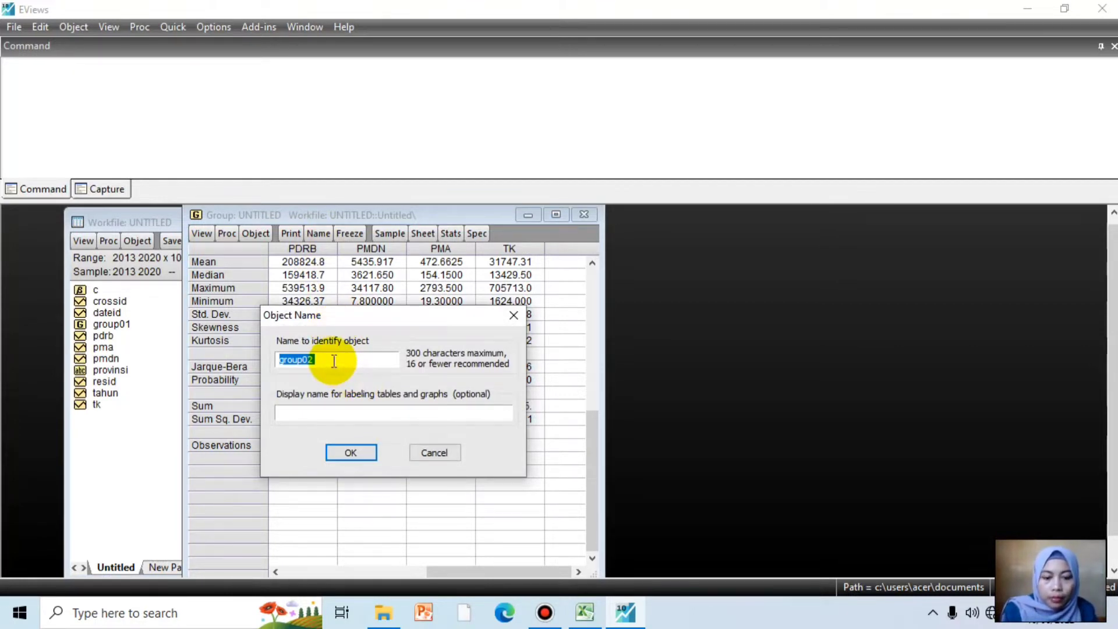
click(349, 453)
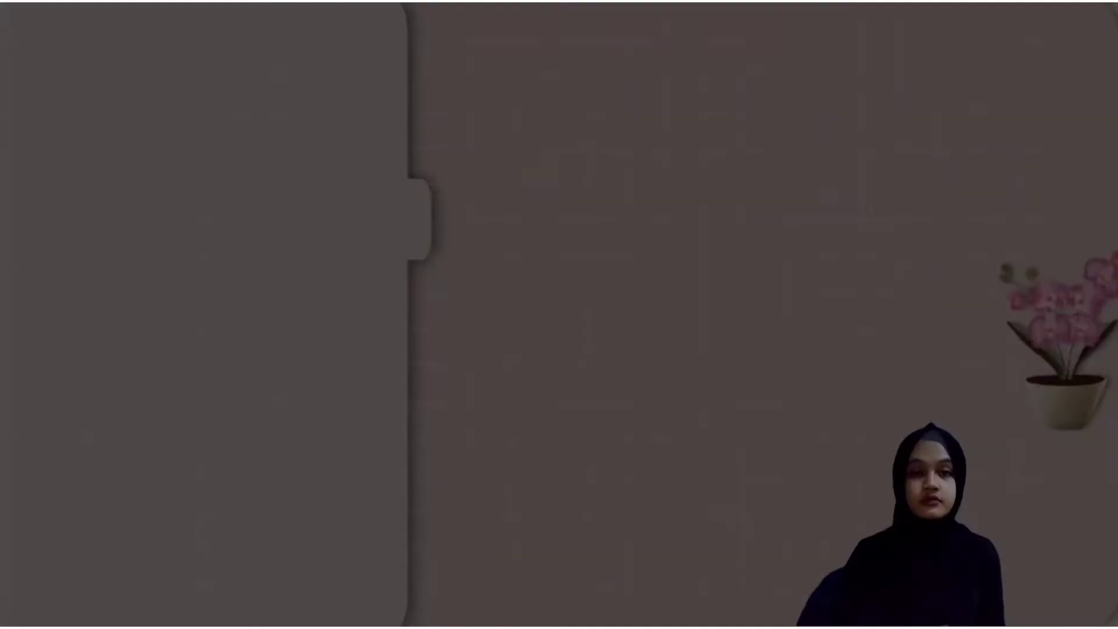
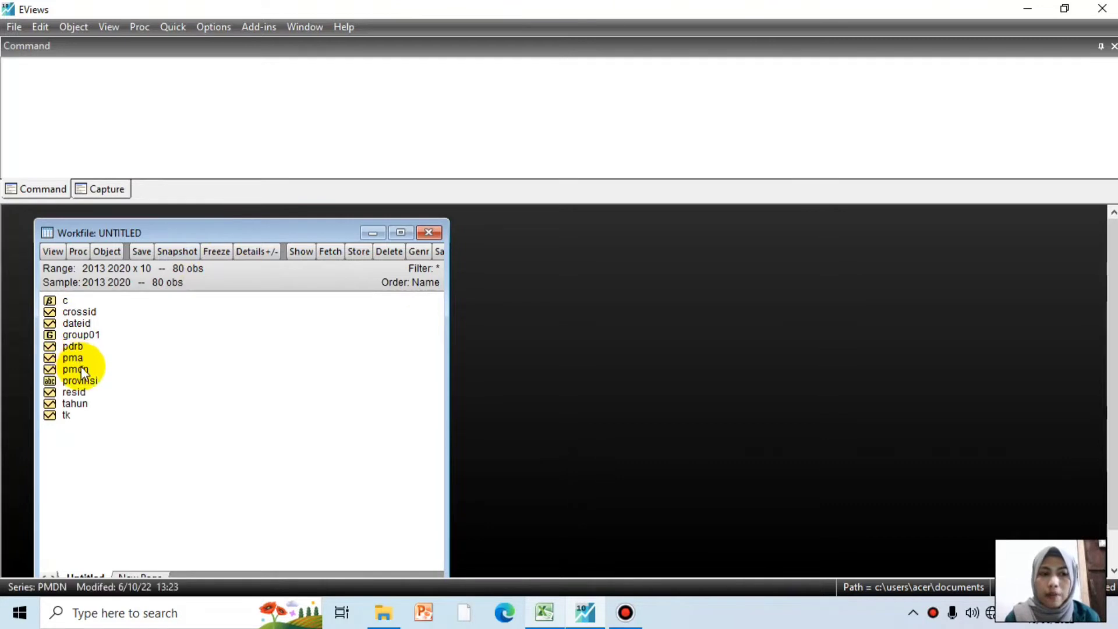
- Estimate a least squares equation specified as log(PDRB) c log(pmdn) log(pma) log(tk) for the sample 2013 2020
click(164, 26)
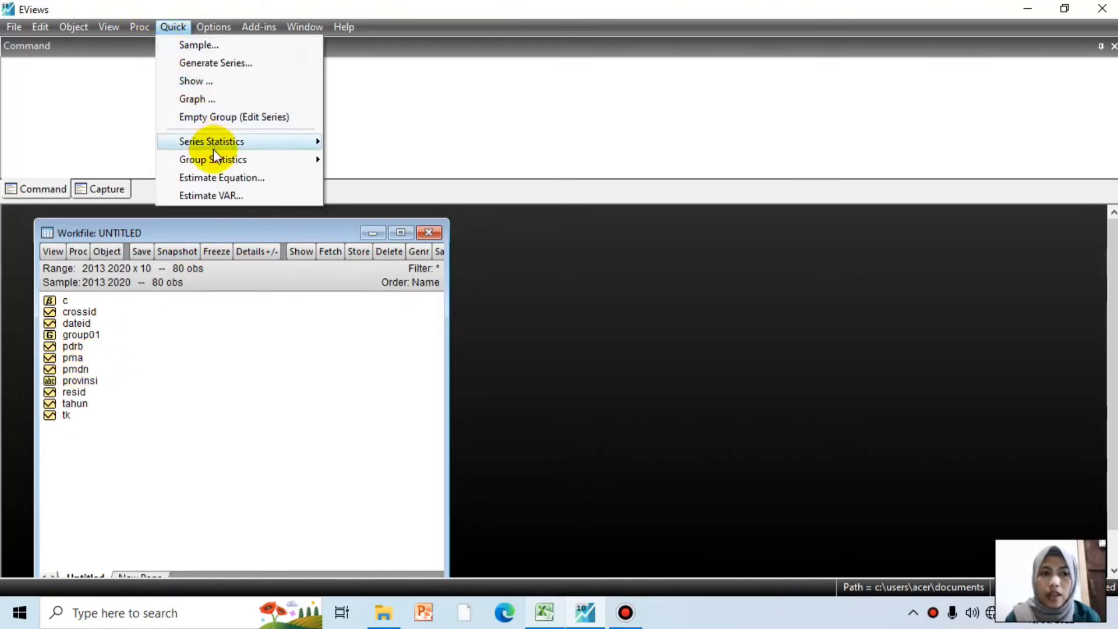
click(218, 176)
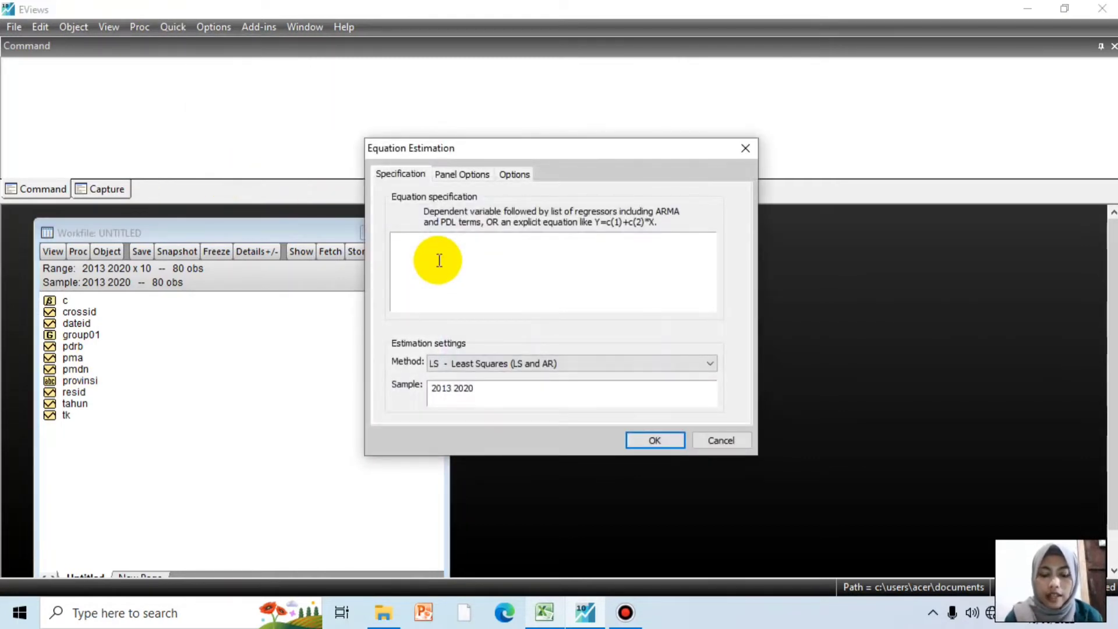
text(l)
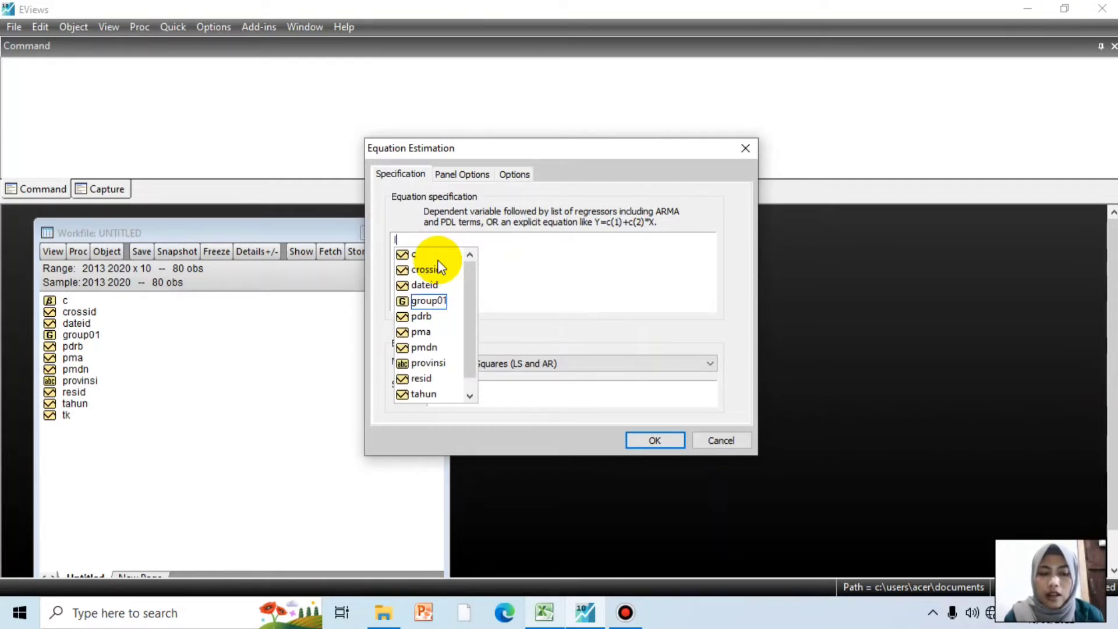
text(og)
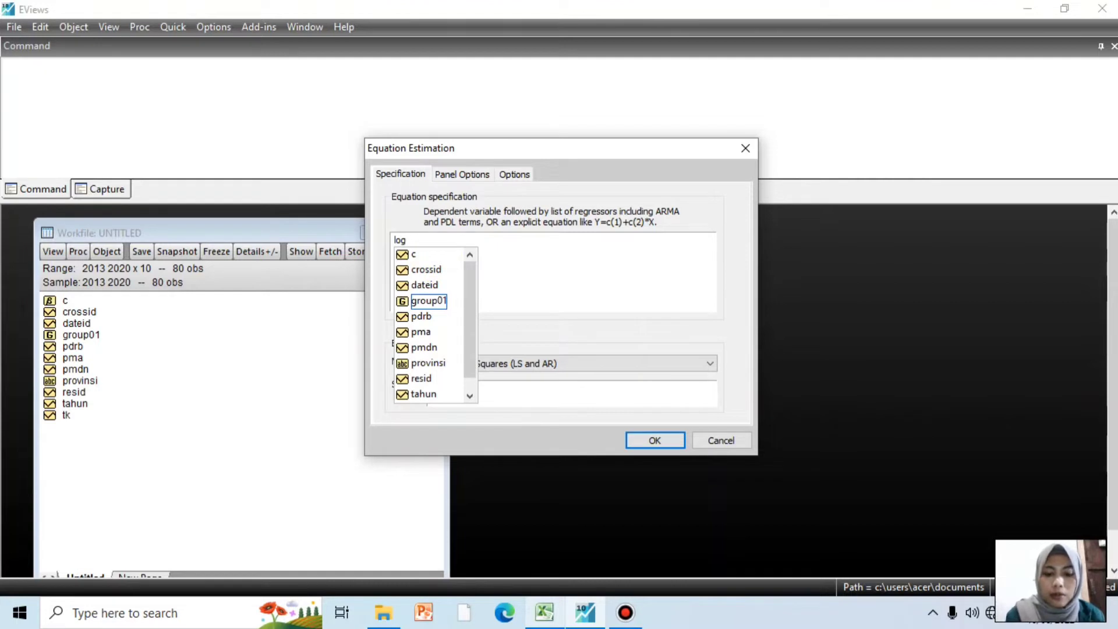
text(()
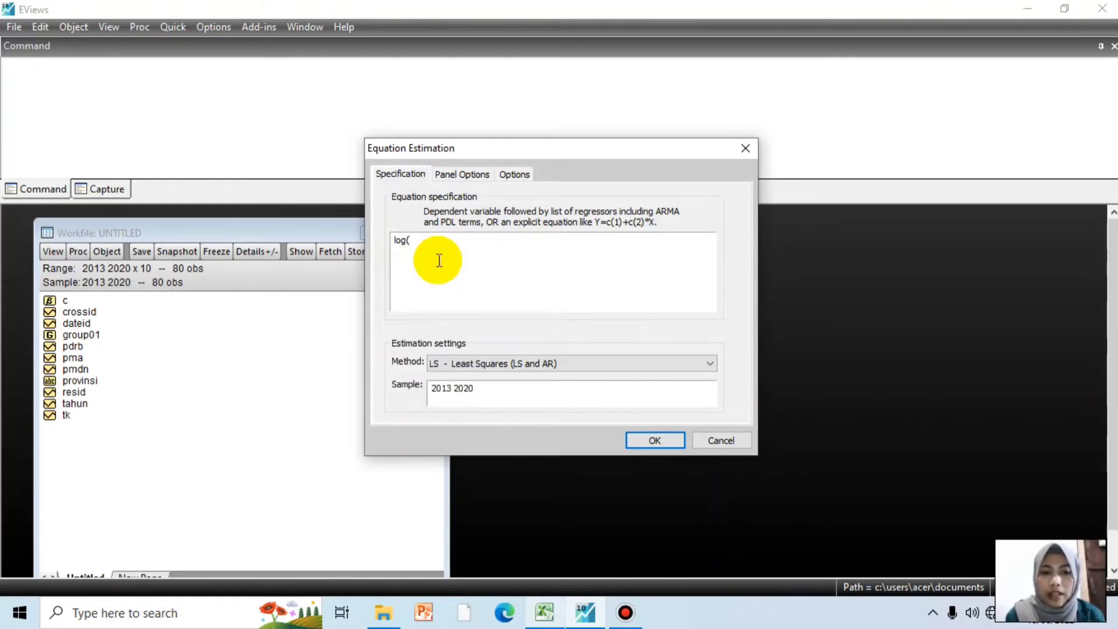
text(P)
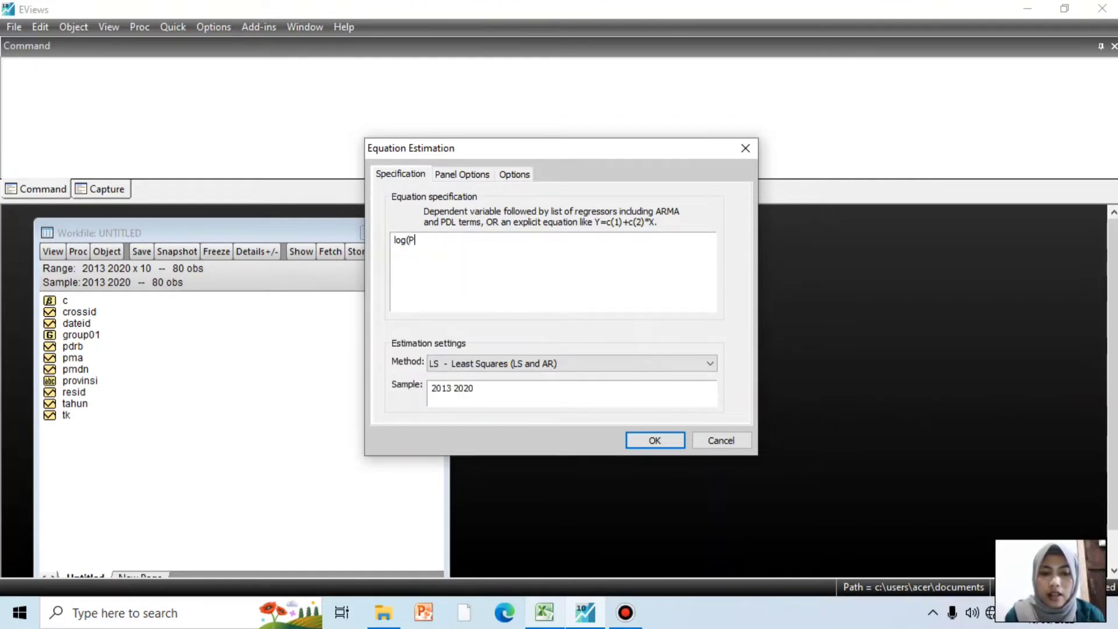
text(DRB)
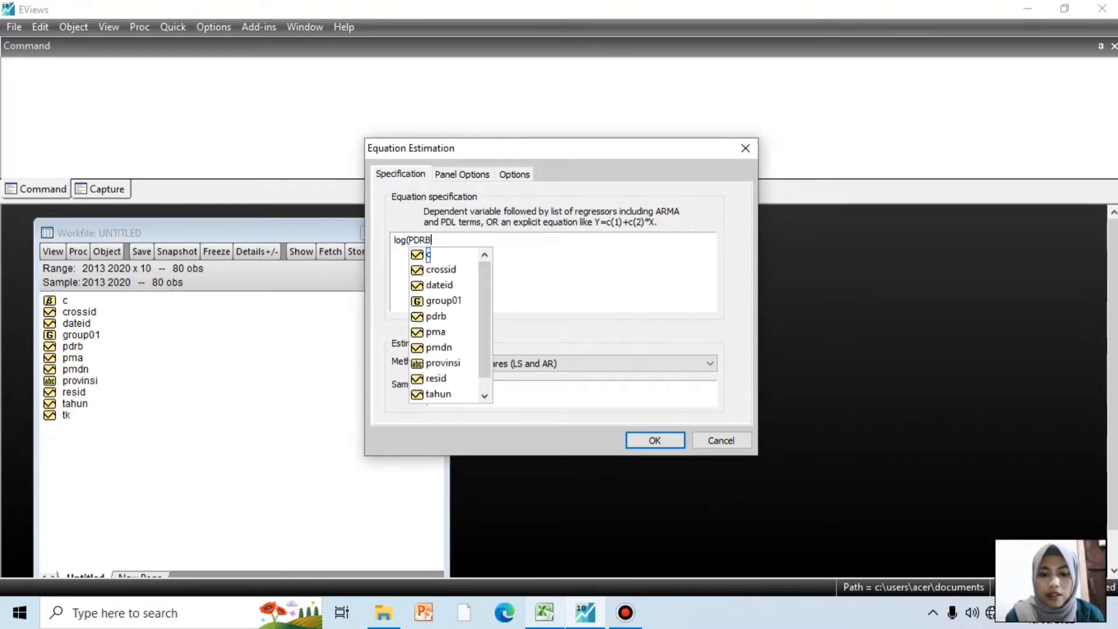
text() c )
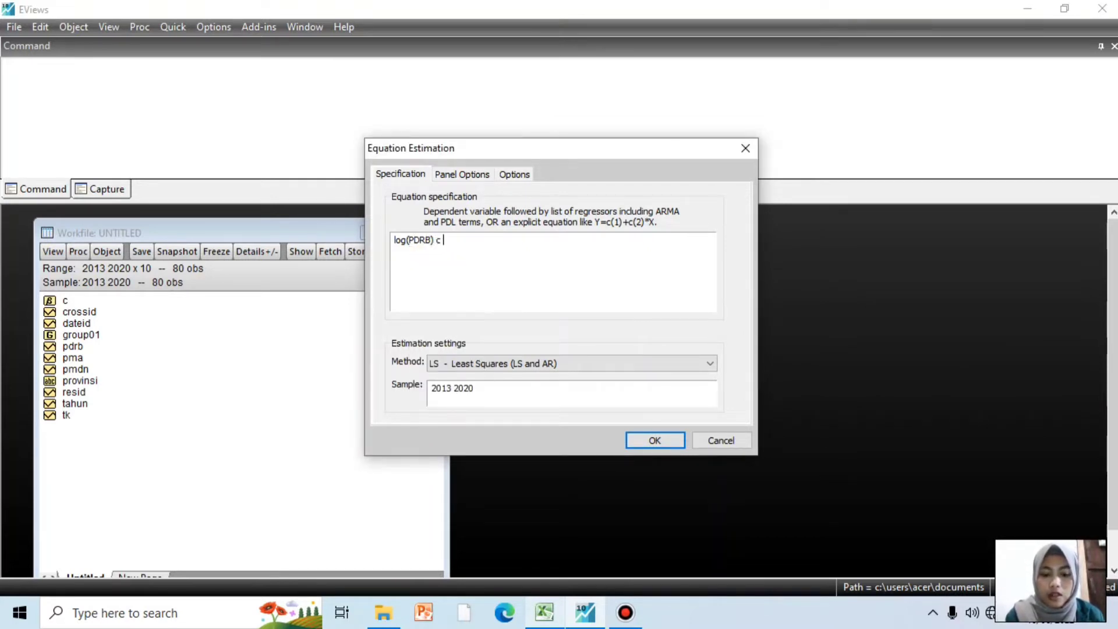
text(log()
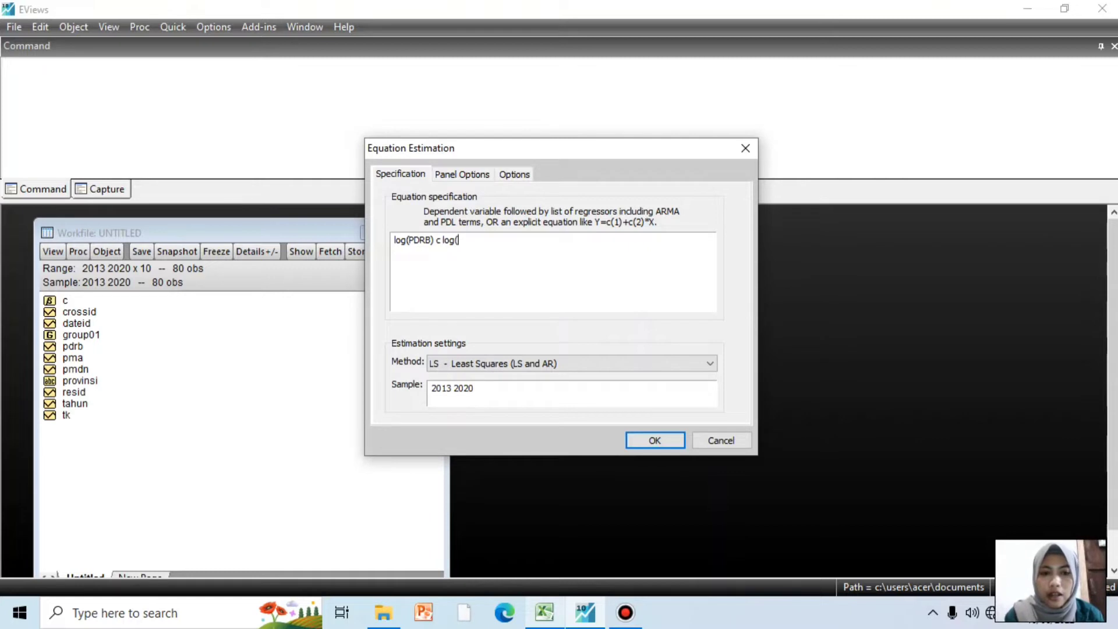
text(pmdn)
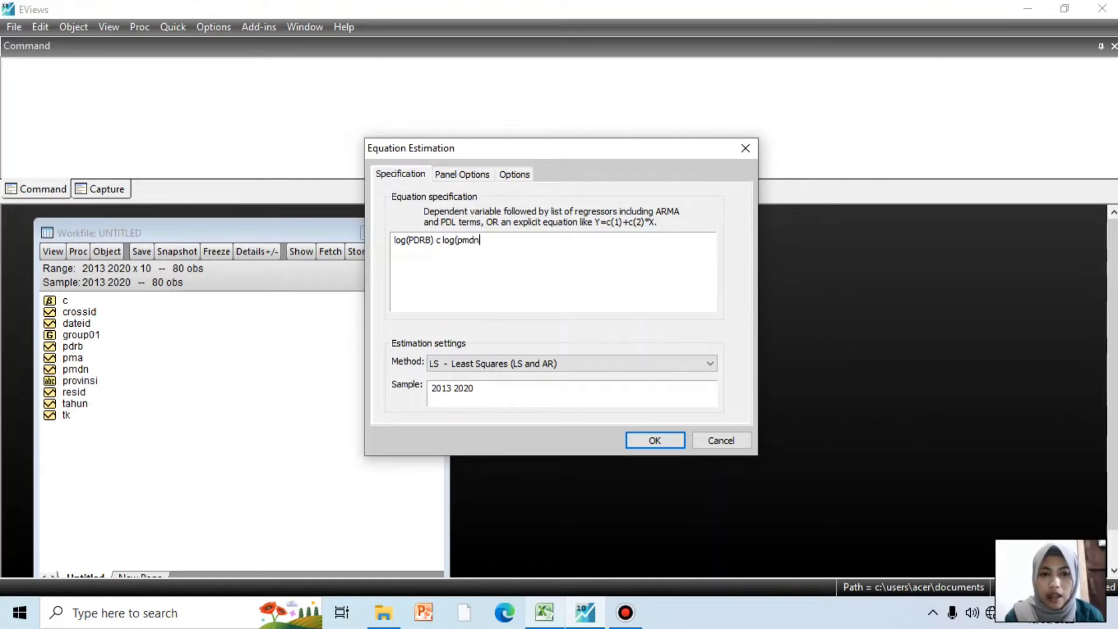
text() log)
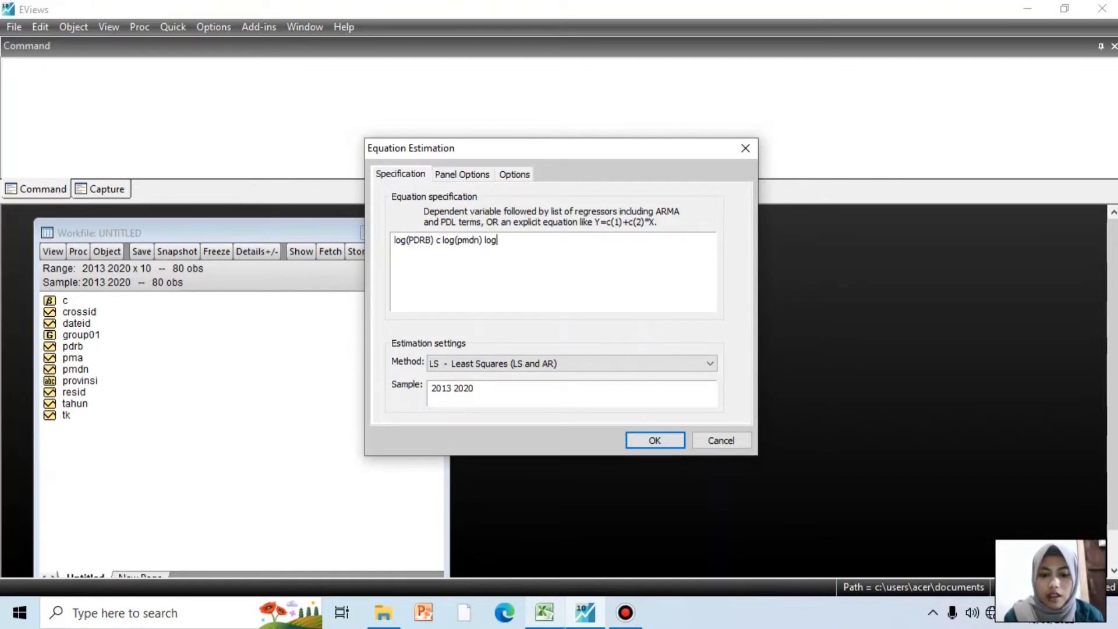
text((pm)
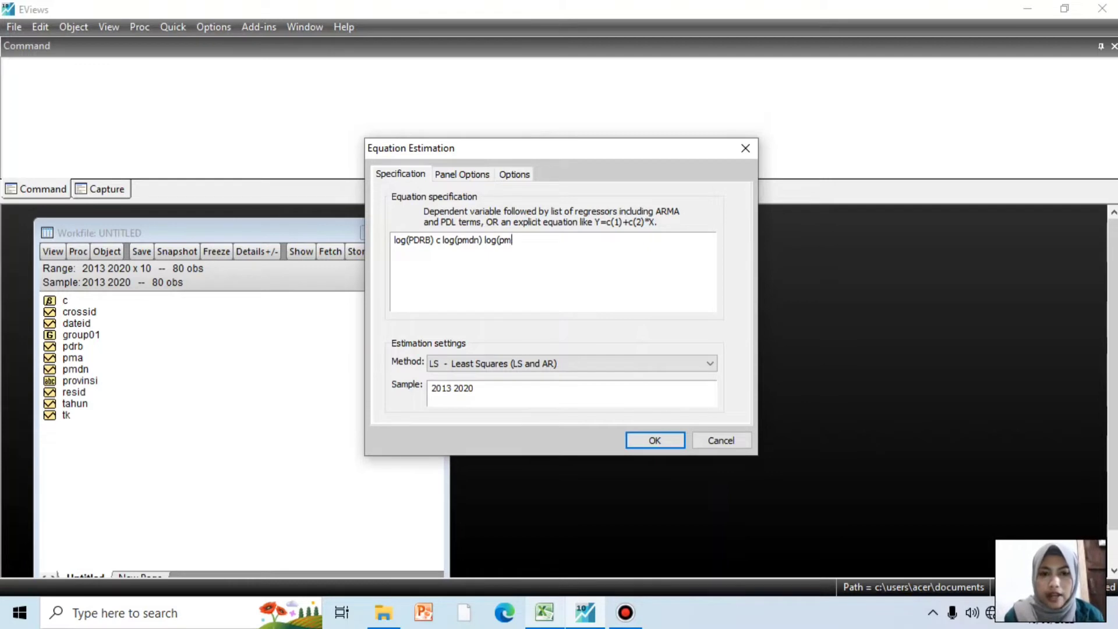
text(a) log()
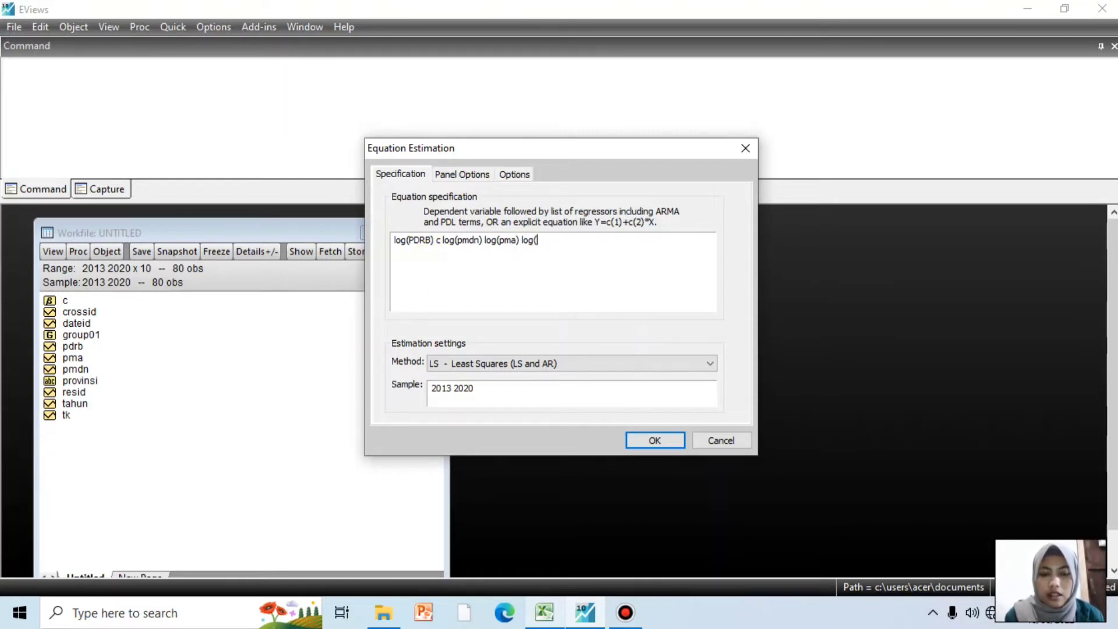
text(tk))
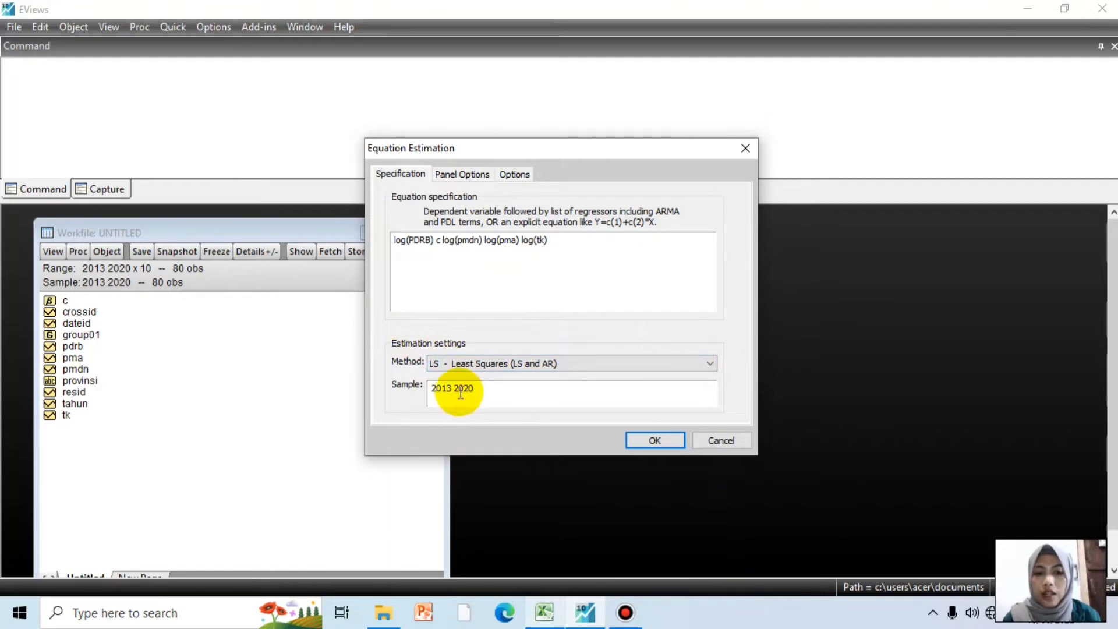
click(645, 439)
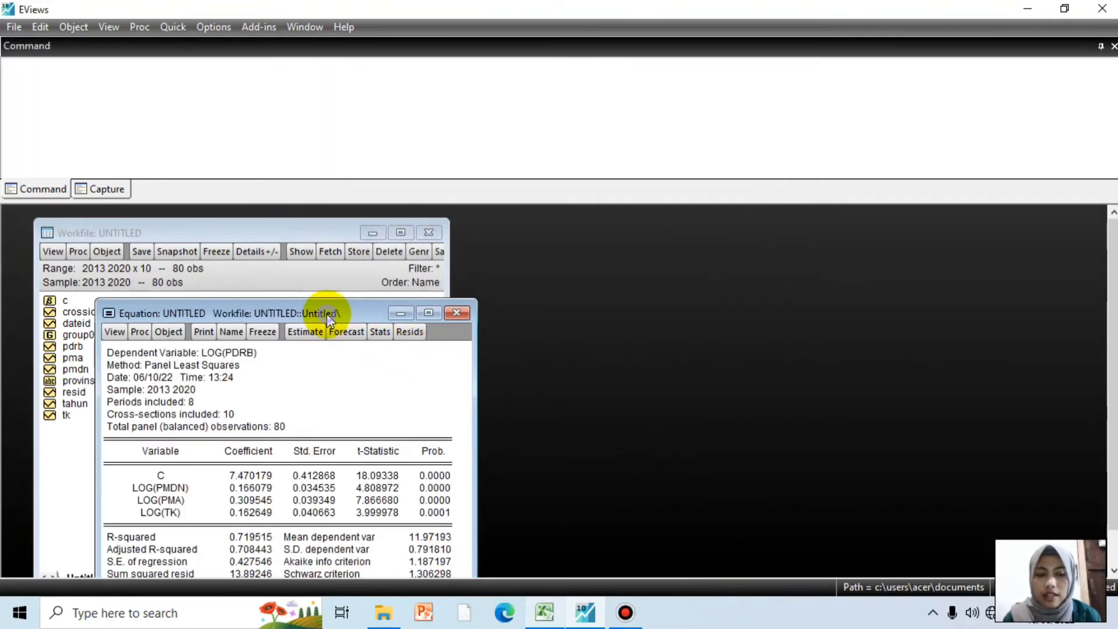
drag(326, 313, 436, 229)
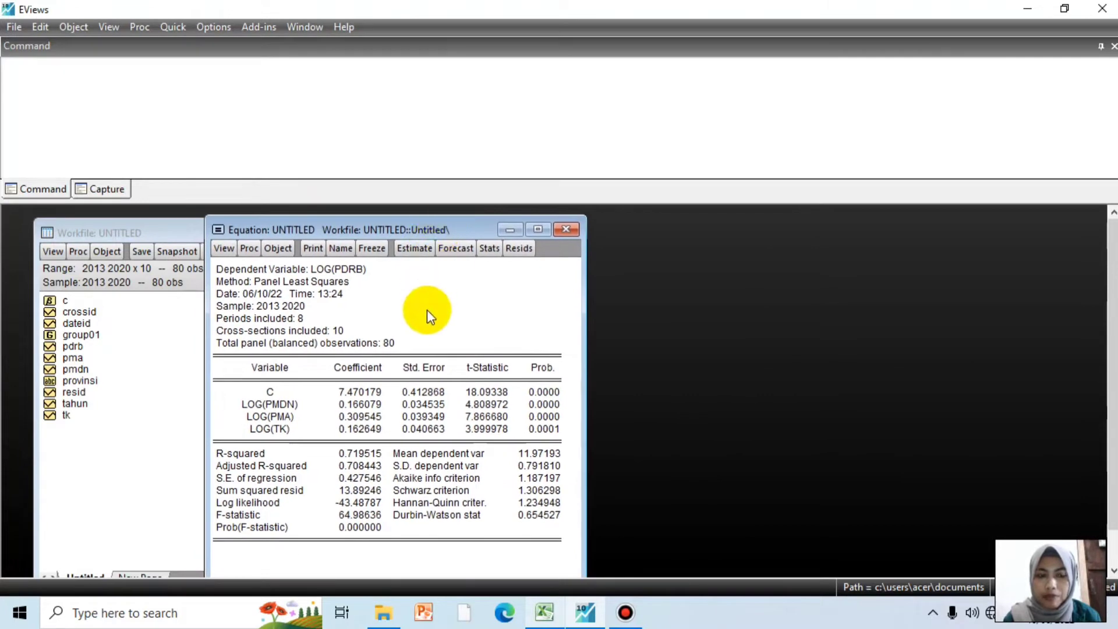
- Name the estimated equation eq_pls and close its window
click(343, 254)
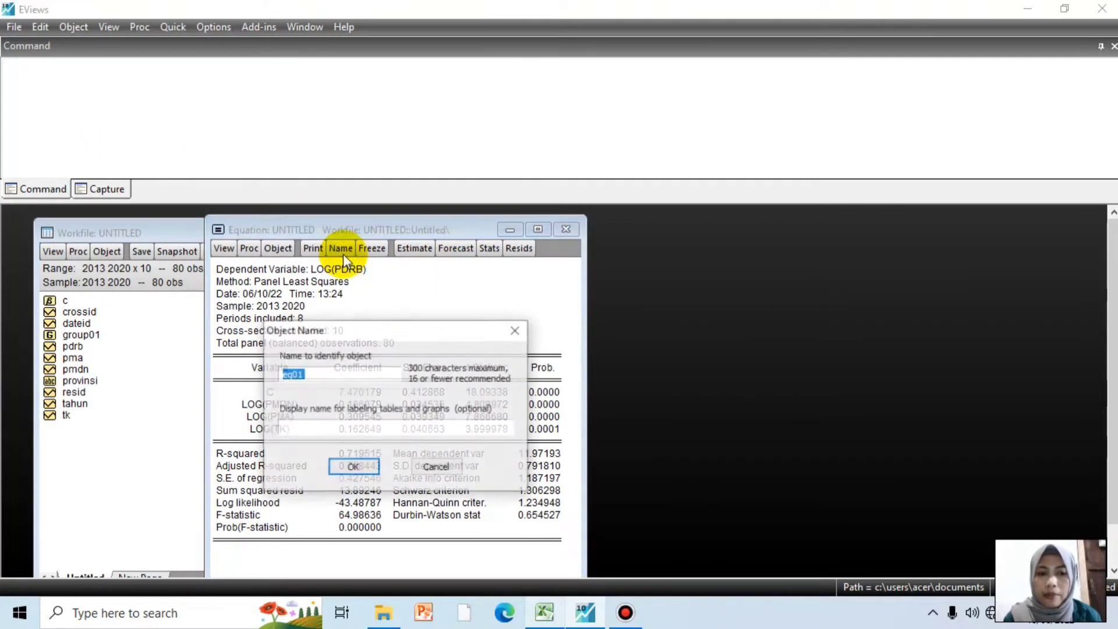
click(334, 379)
key(BackSpace)
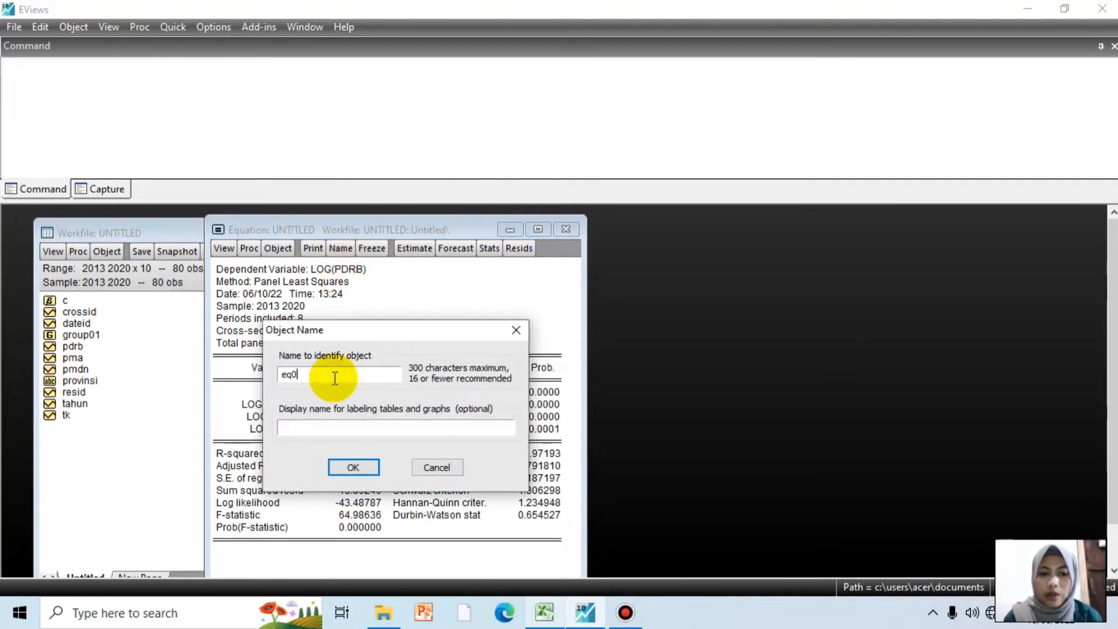
key(BackSpace)
text(_)
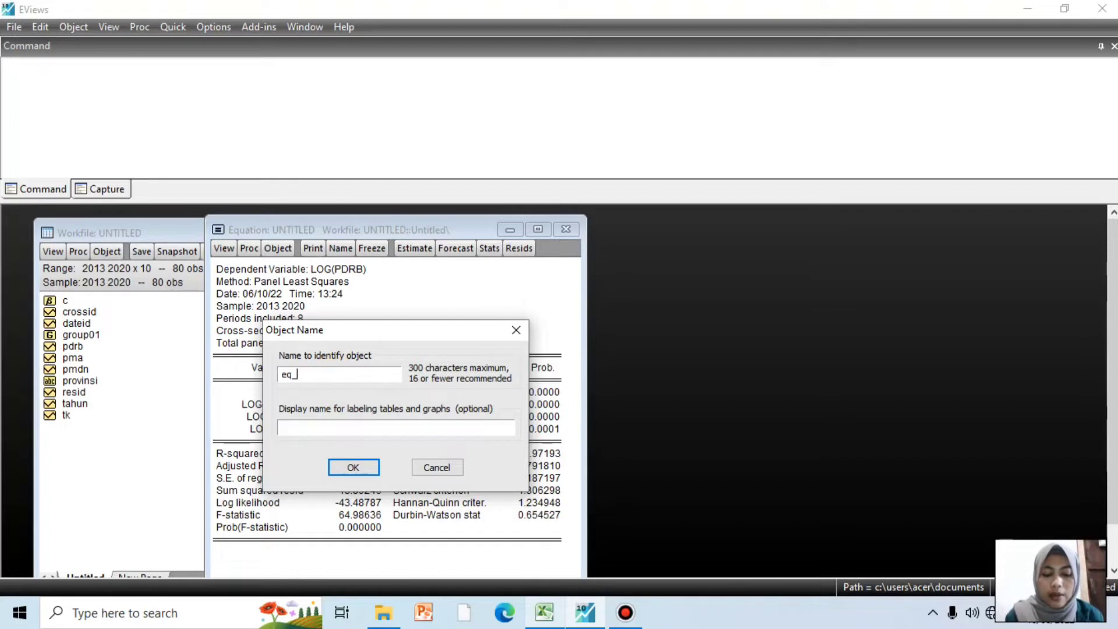
text(pls)
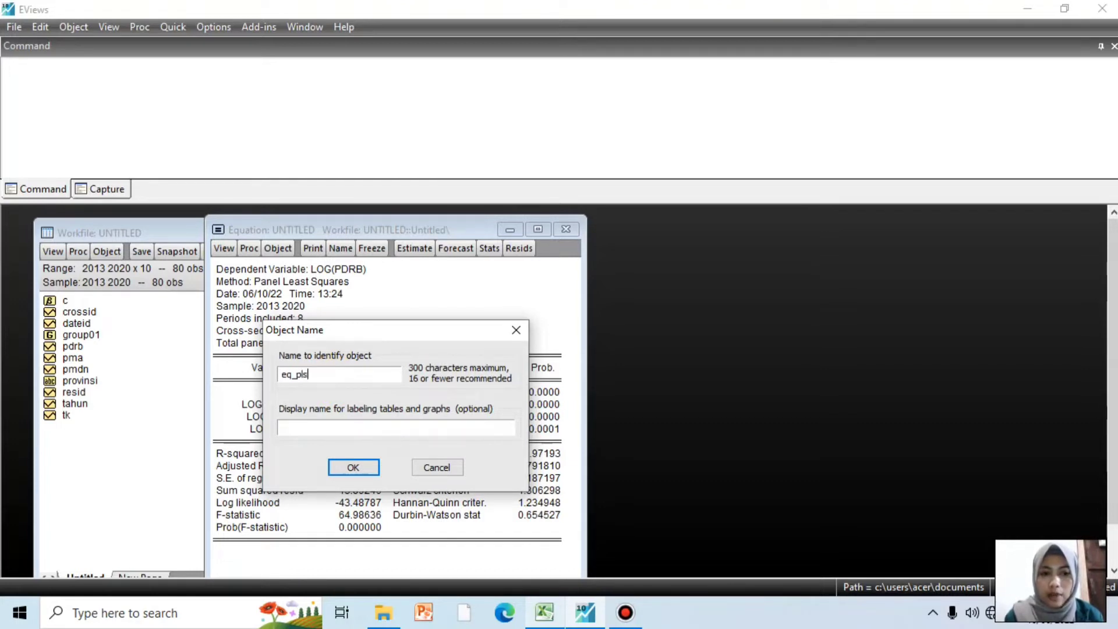
key(Return)
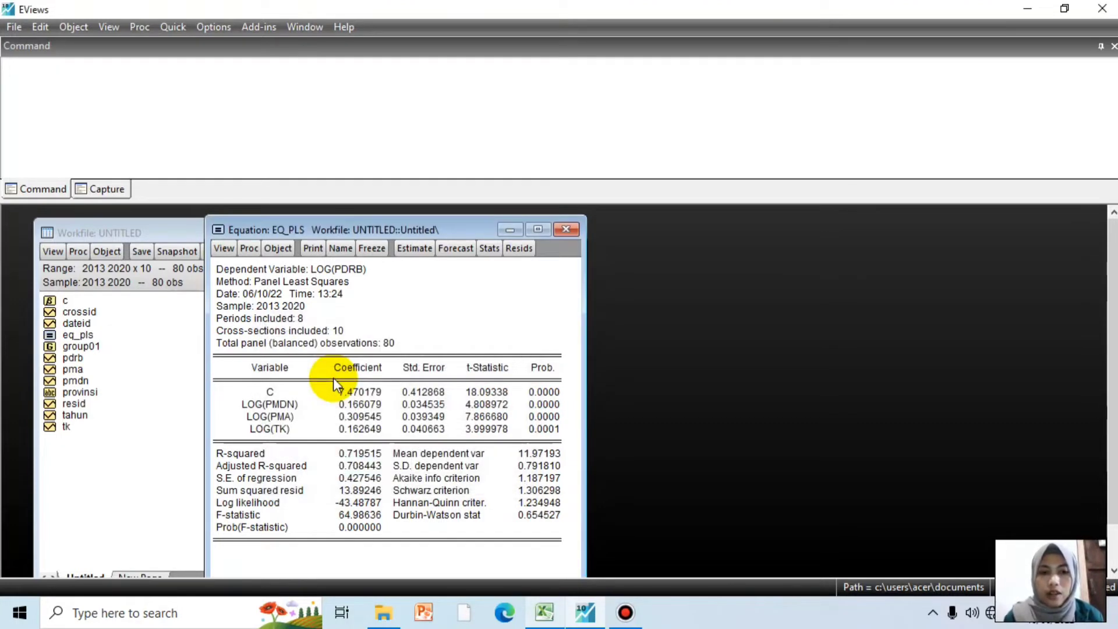
click(565, 229)
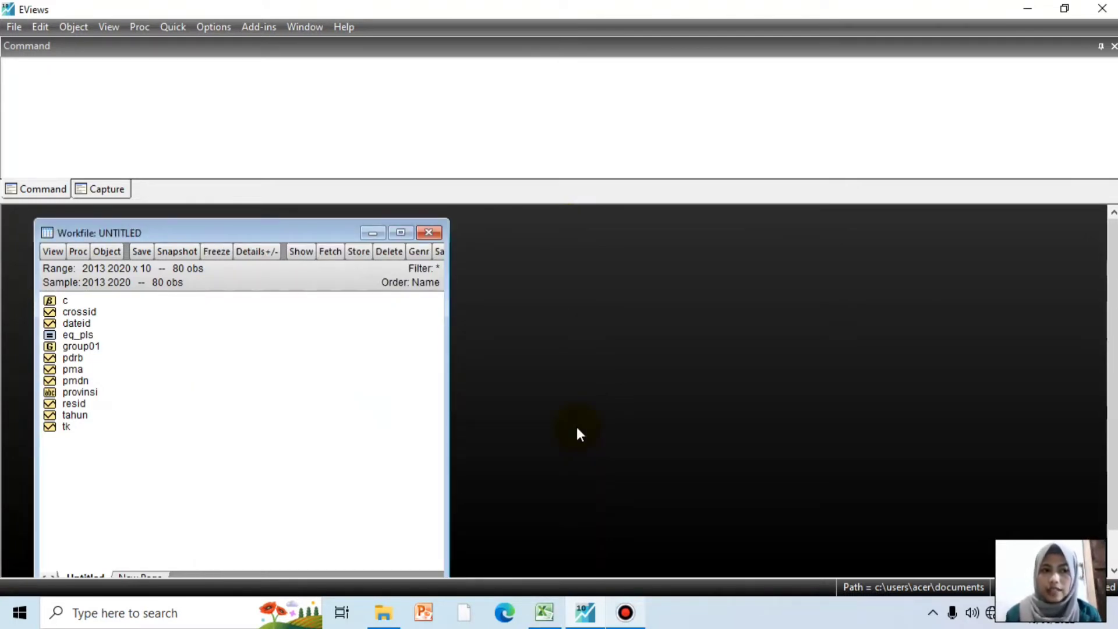
- Start a new equation estimation and specify it as log(pdrb) c log(pmdn) log(pma) log(tk)
click(178, 27)
click(219, 176)
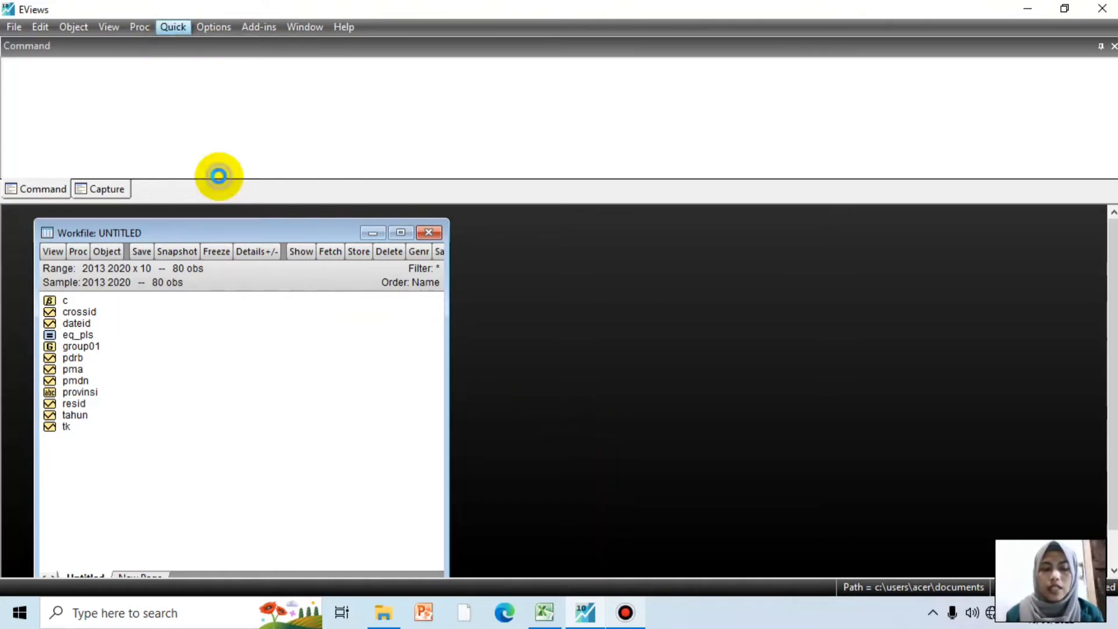
text(log)
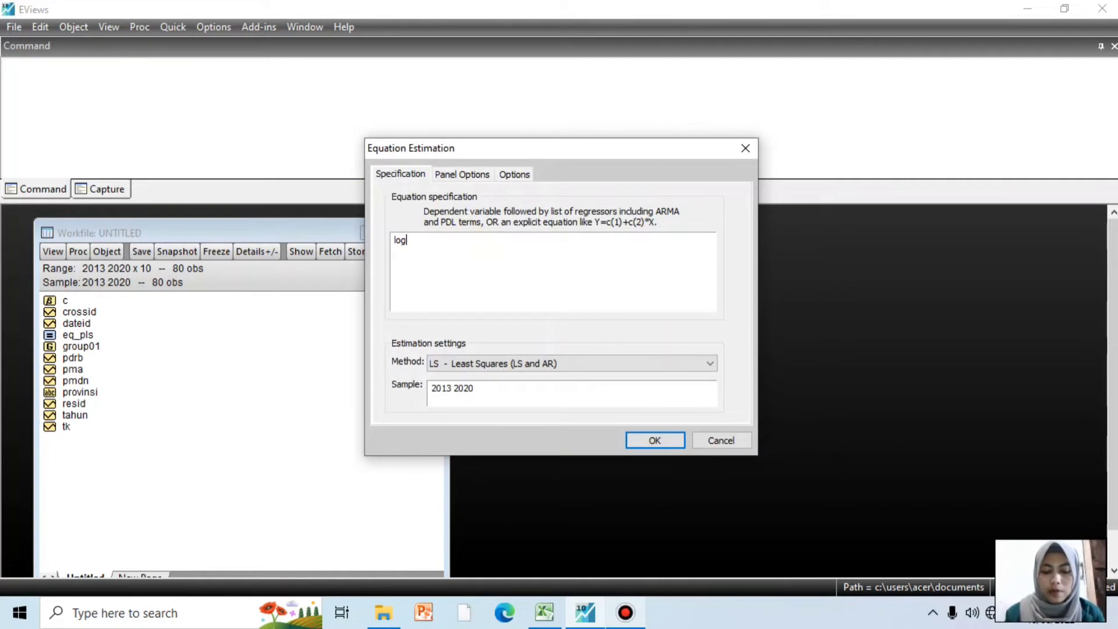
text((pdrb)
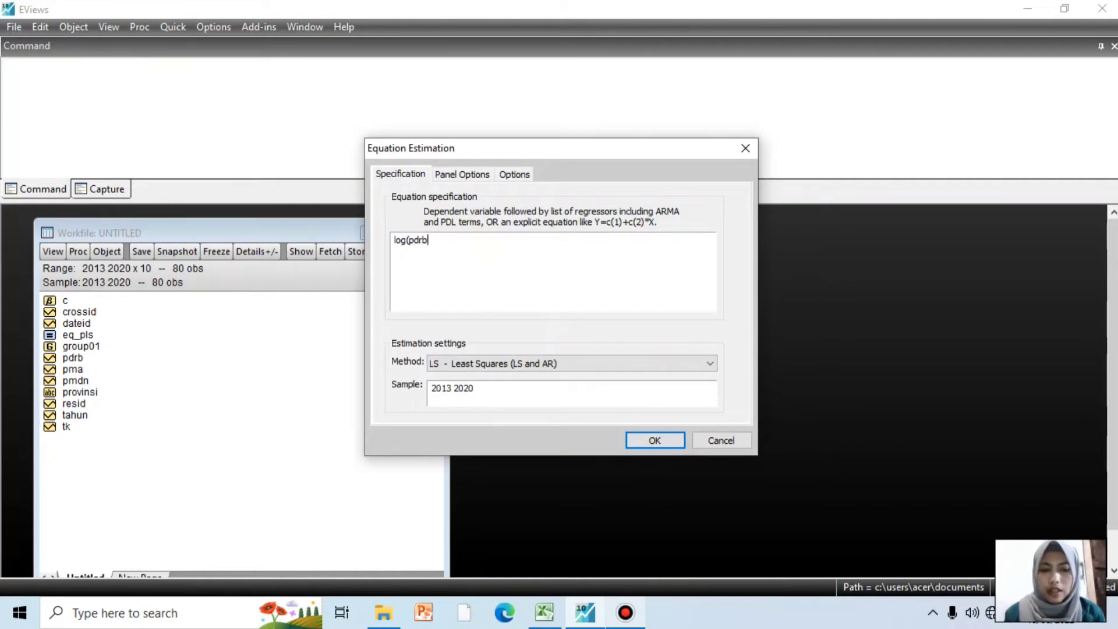
text() c )
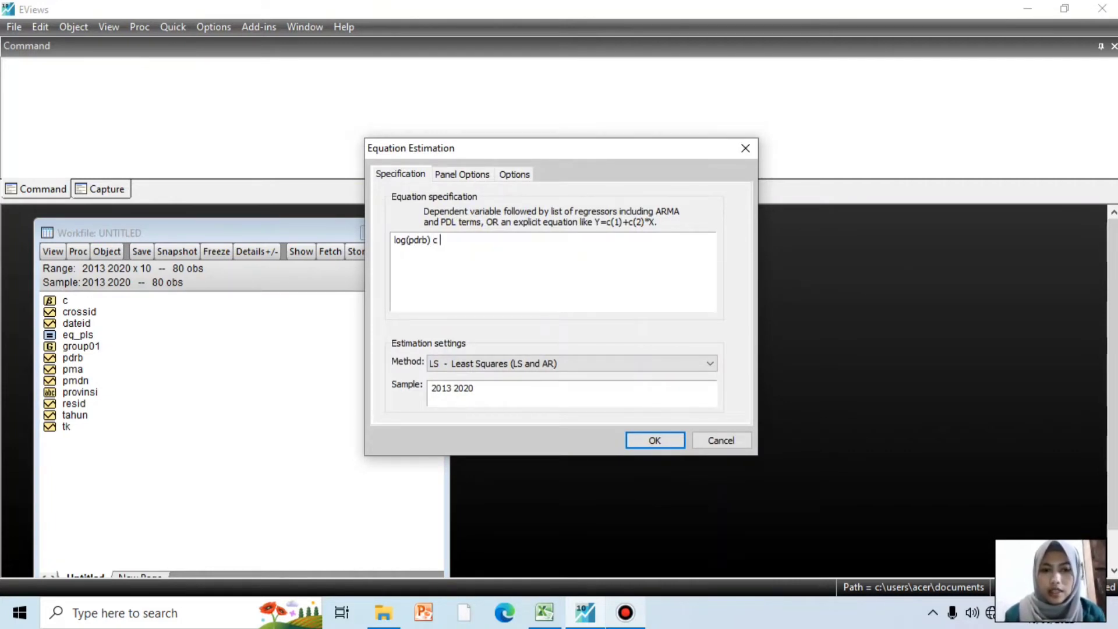
text(log()
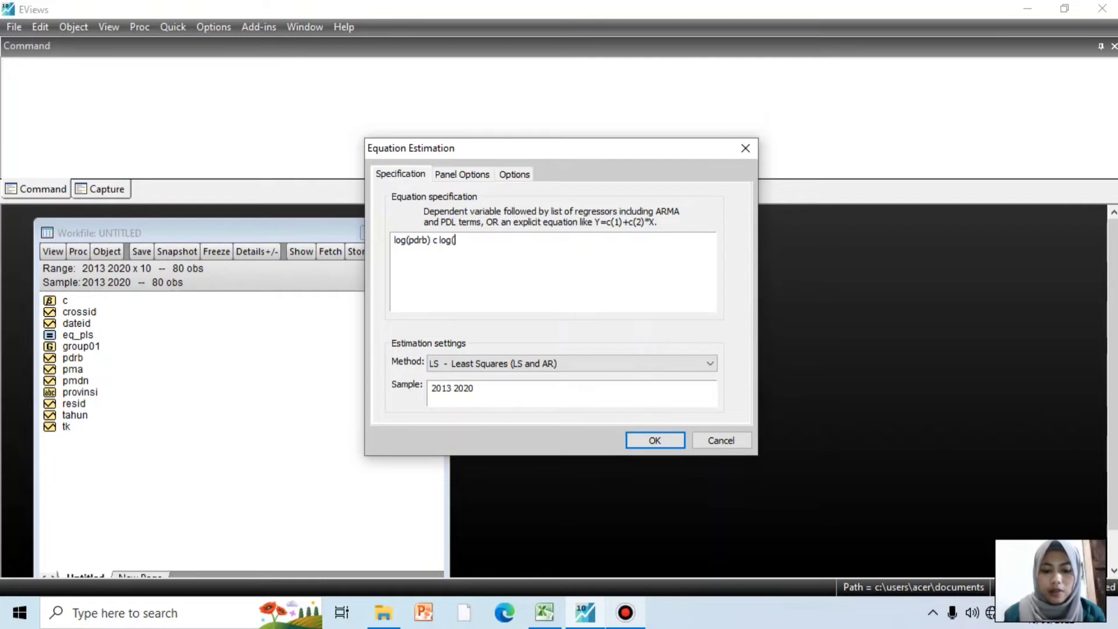
text(pmd)
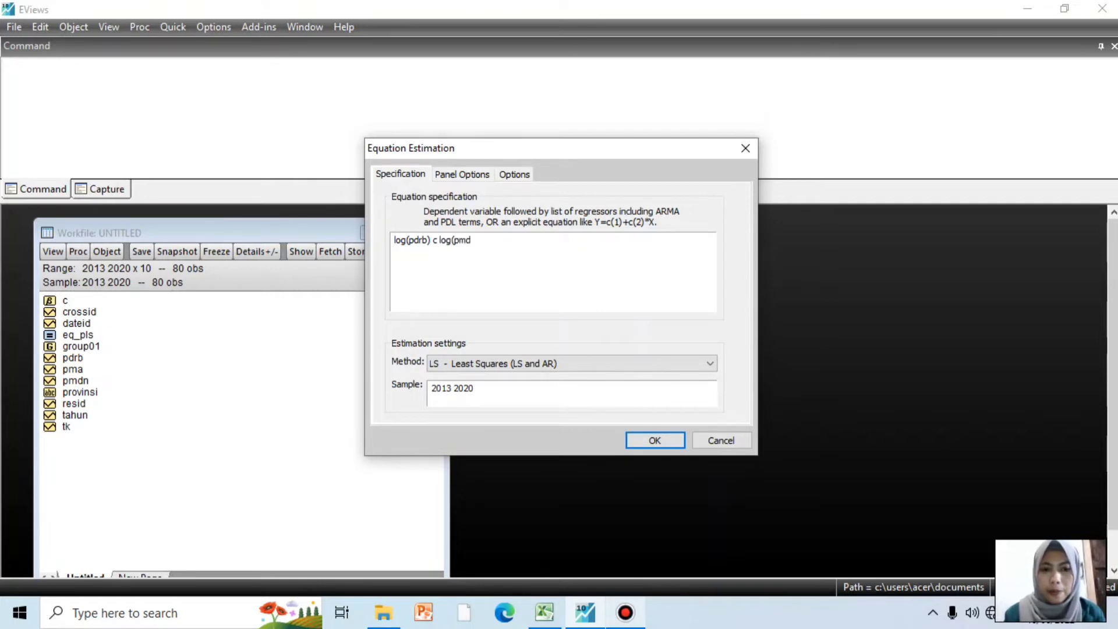
text(n)
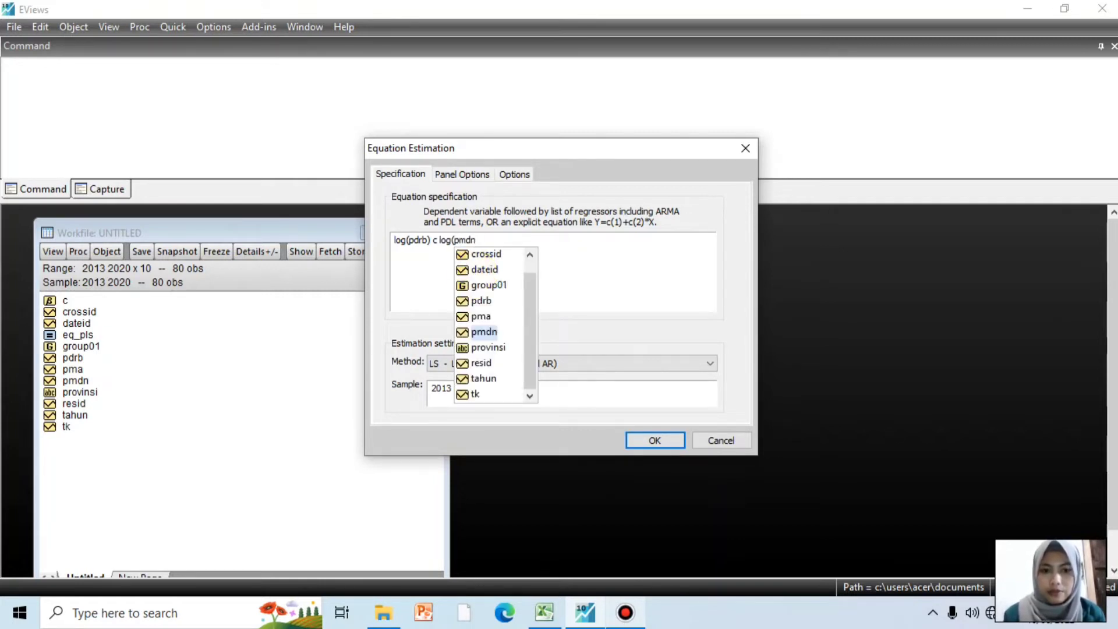
text() log)
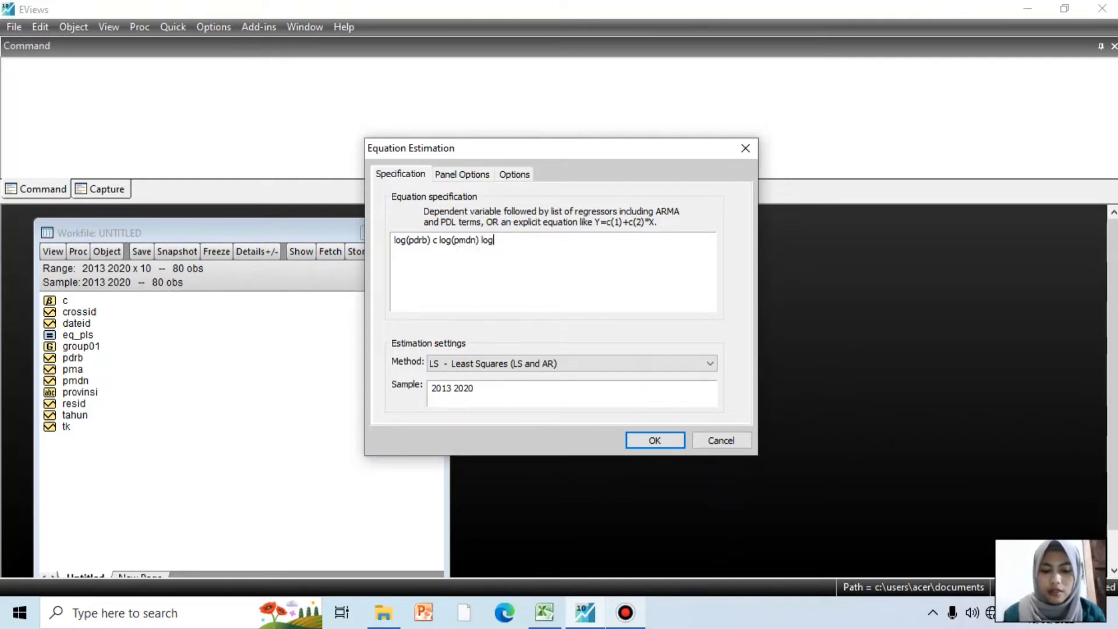
text(9pma)
key(BackSpace)
key(BackSpace)
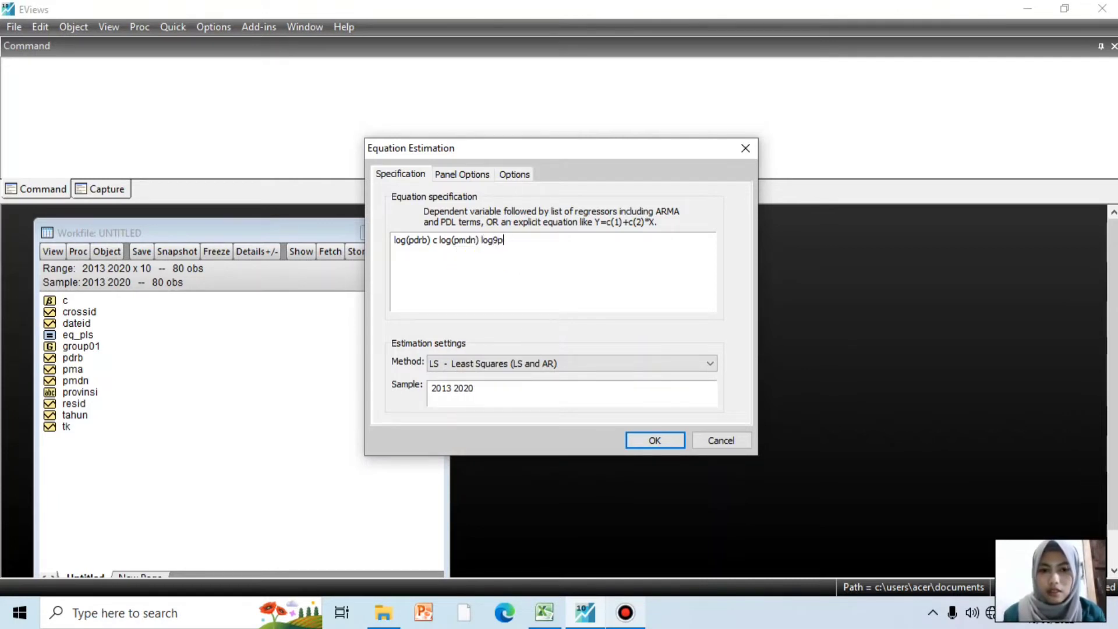
key(BackSpace)
key(BackSpace)
text((p)
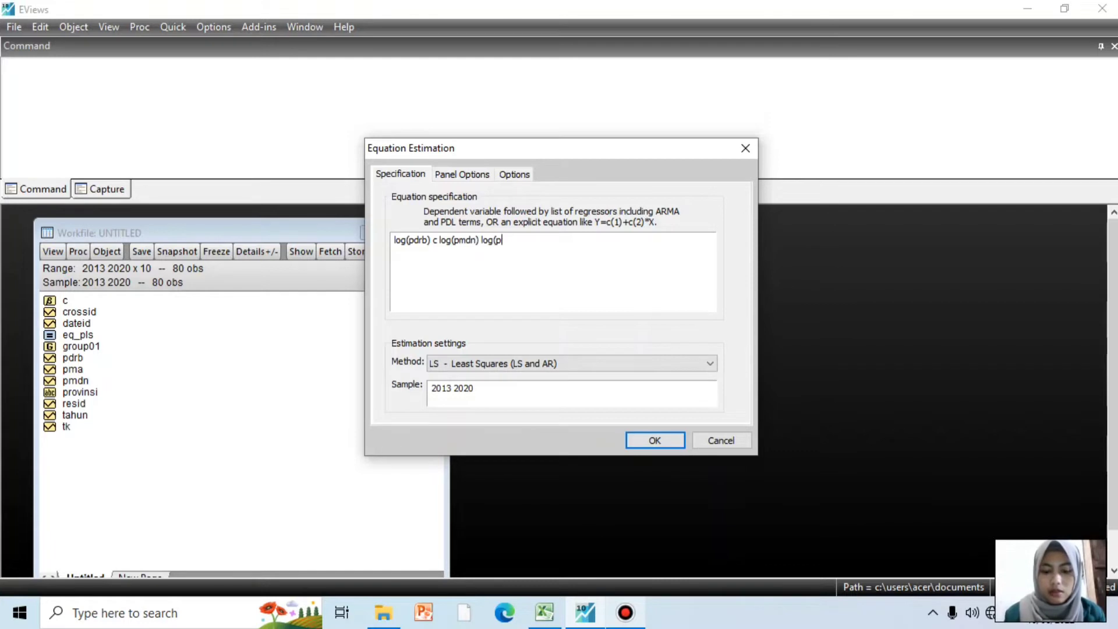
text(ma) log(tk))
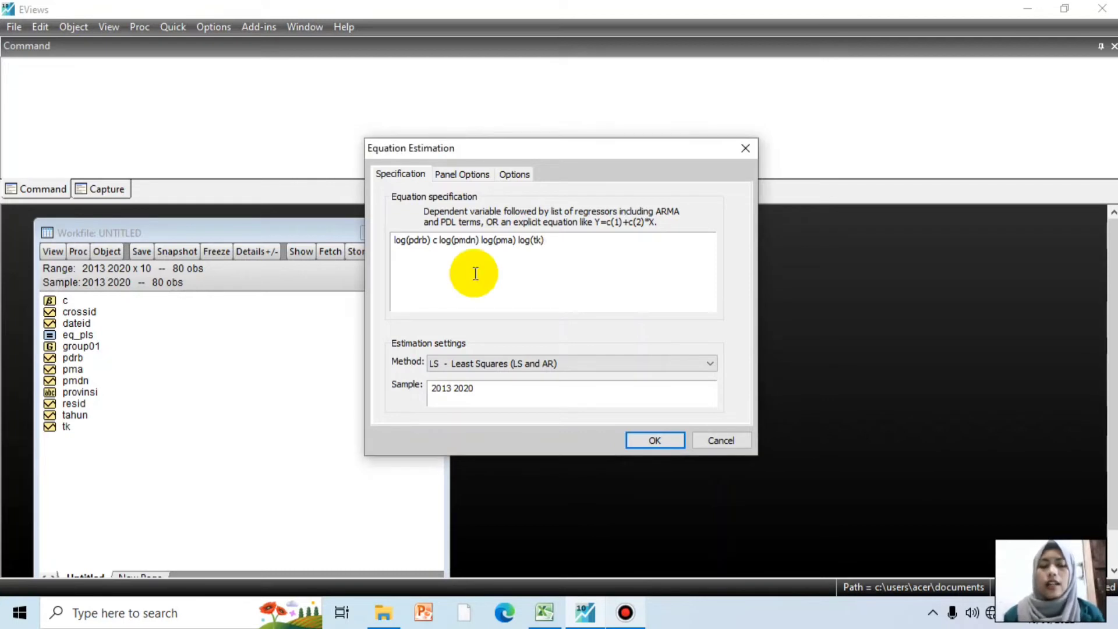
- Set the cross-section effects to Fixed and estimate the equation
click(456, 174)
click(490, 214)
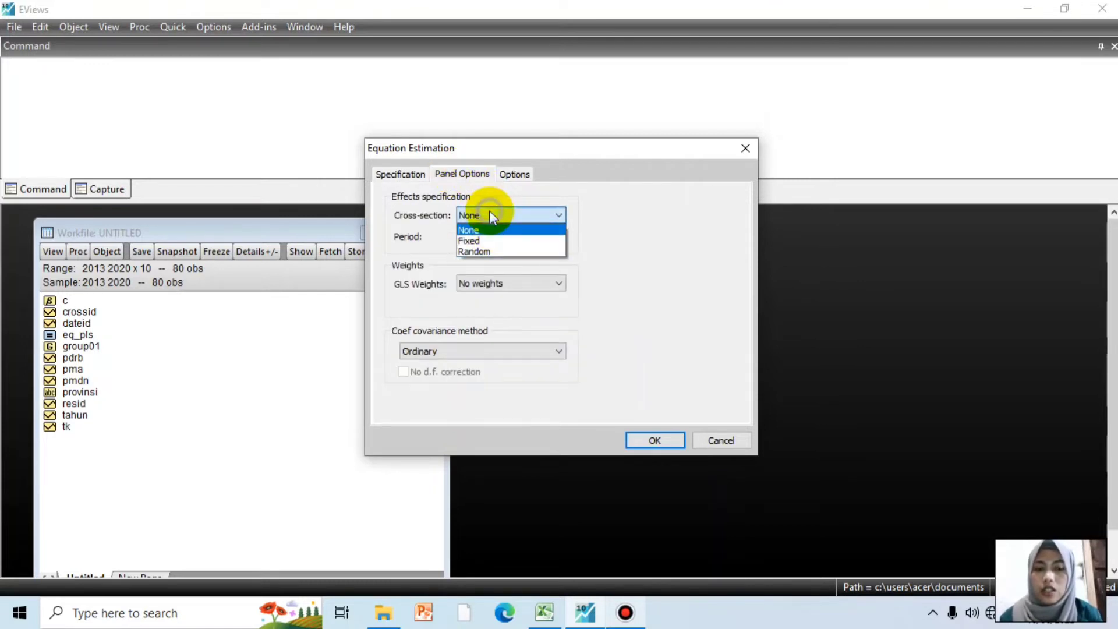
click(484, 240)
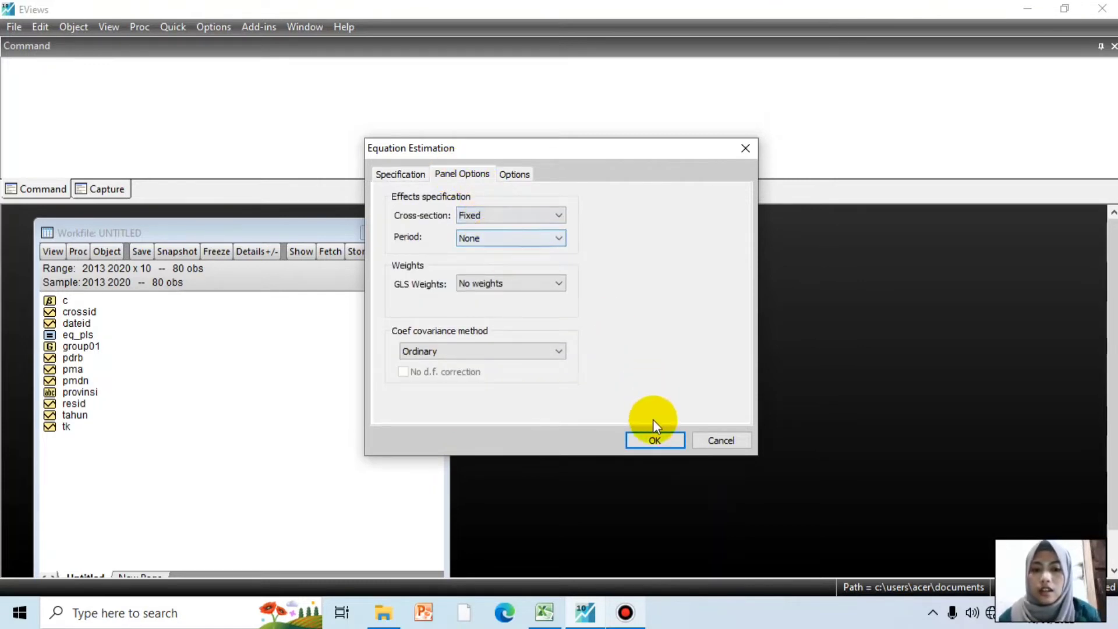
click(653, 435)
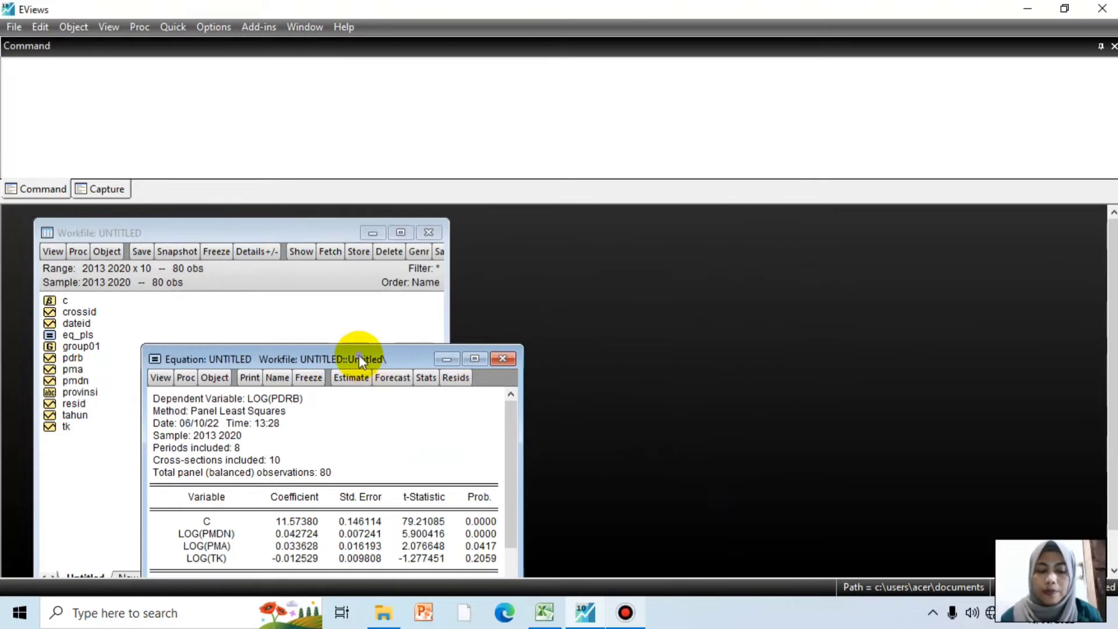
- Name the estimated fixed effects equation eq_fem and close its window
drag(359, 359, 470, 213)
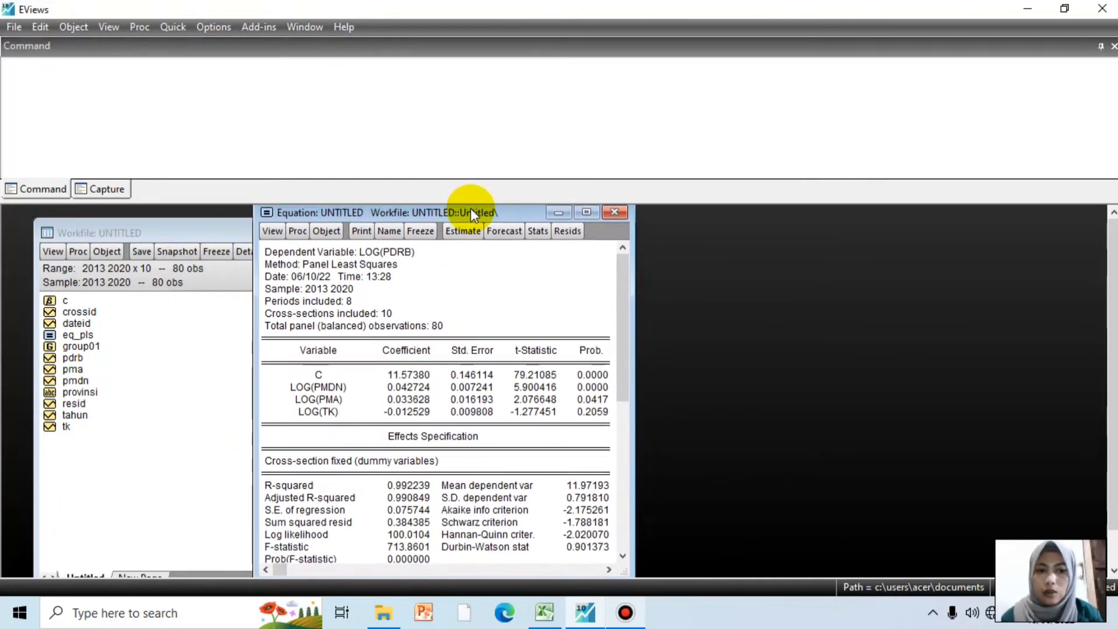
click(388, 233)
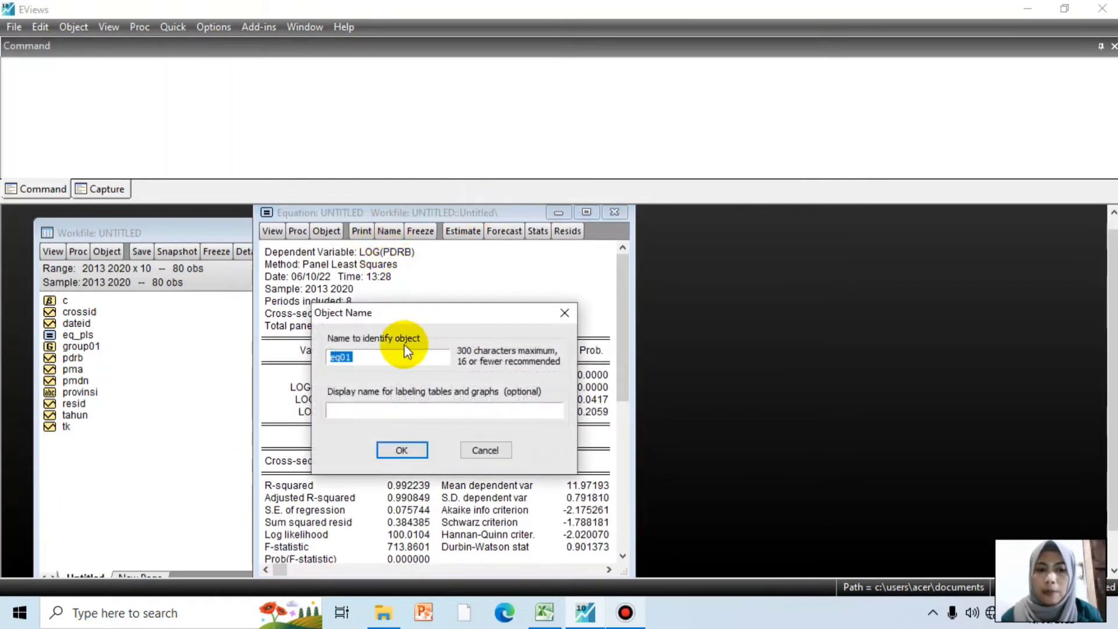
click(392, 357)
key(BackSpace)
key(BackSpace)
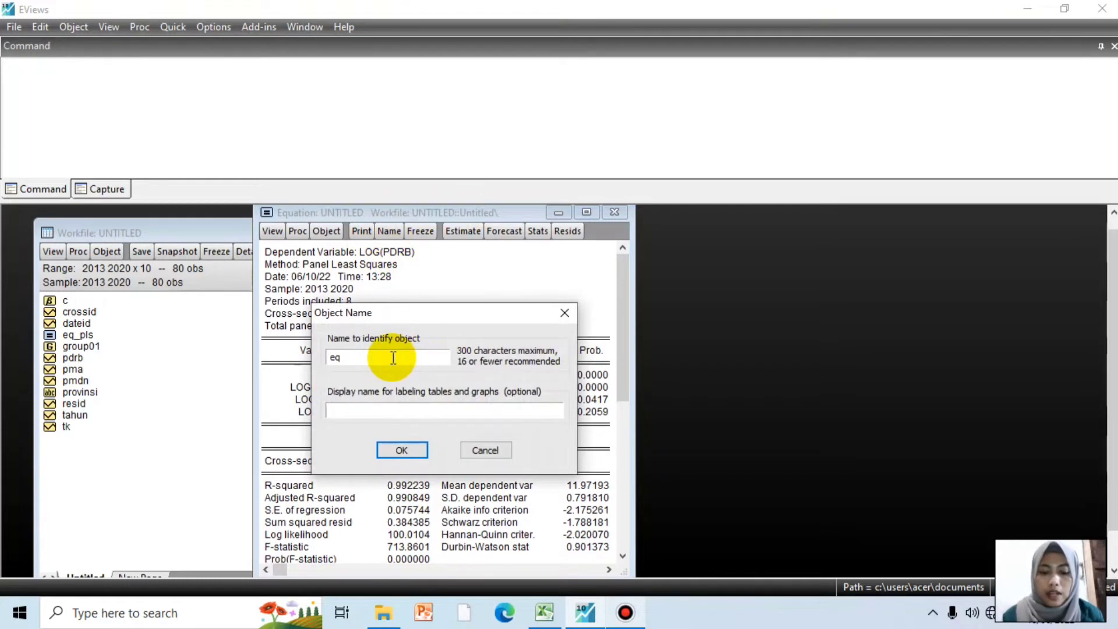
text(_)
text(f)
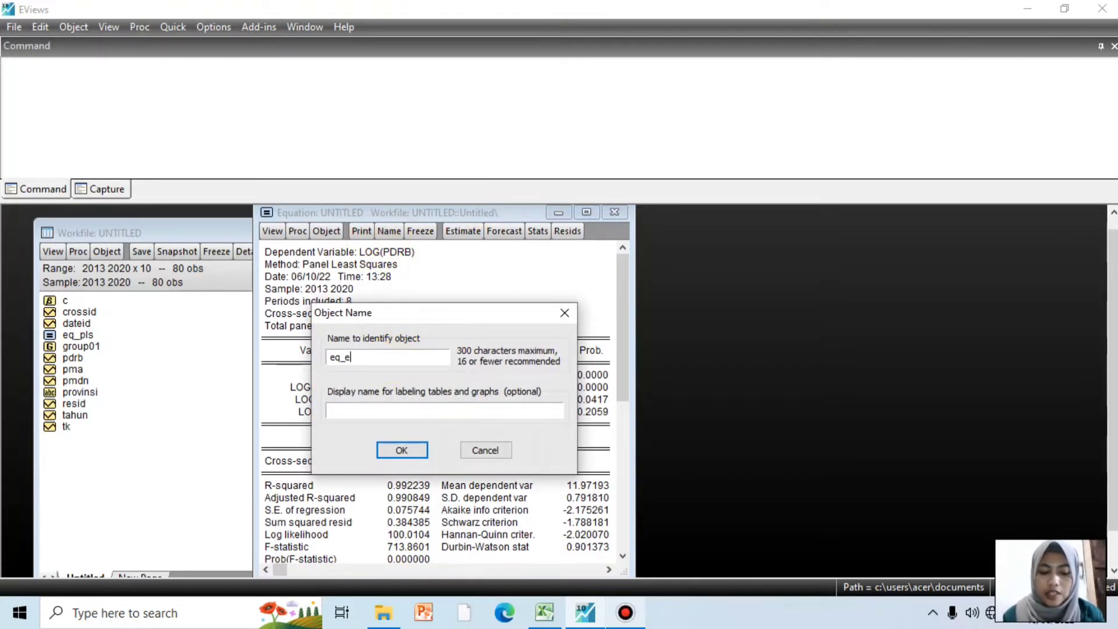
key(BackSpace)
text(fem)
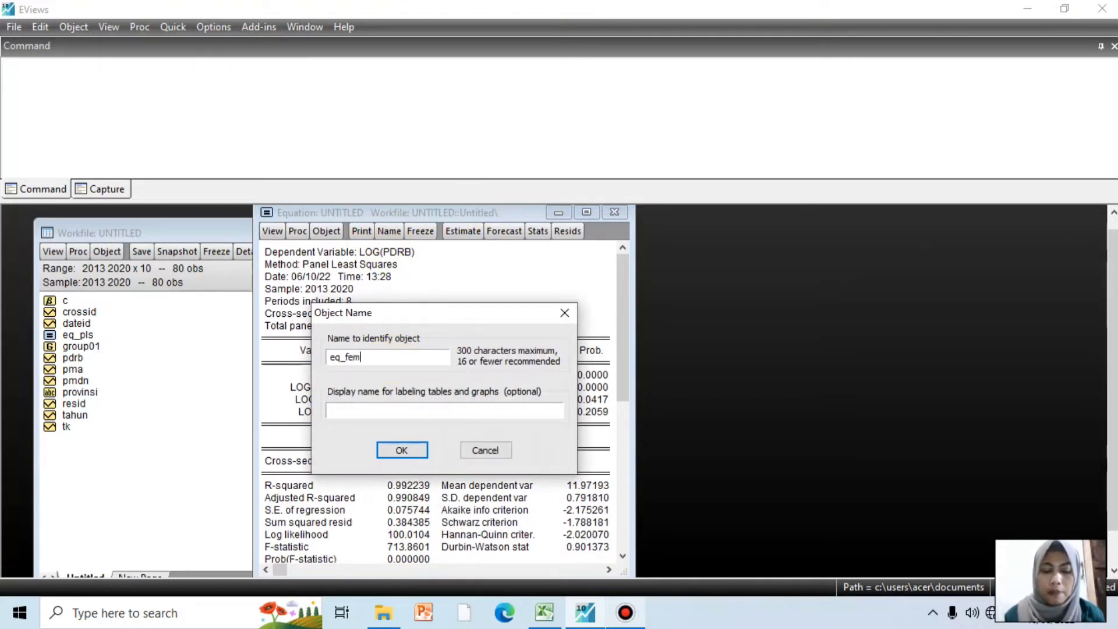
key(Return)
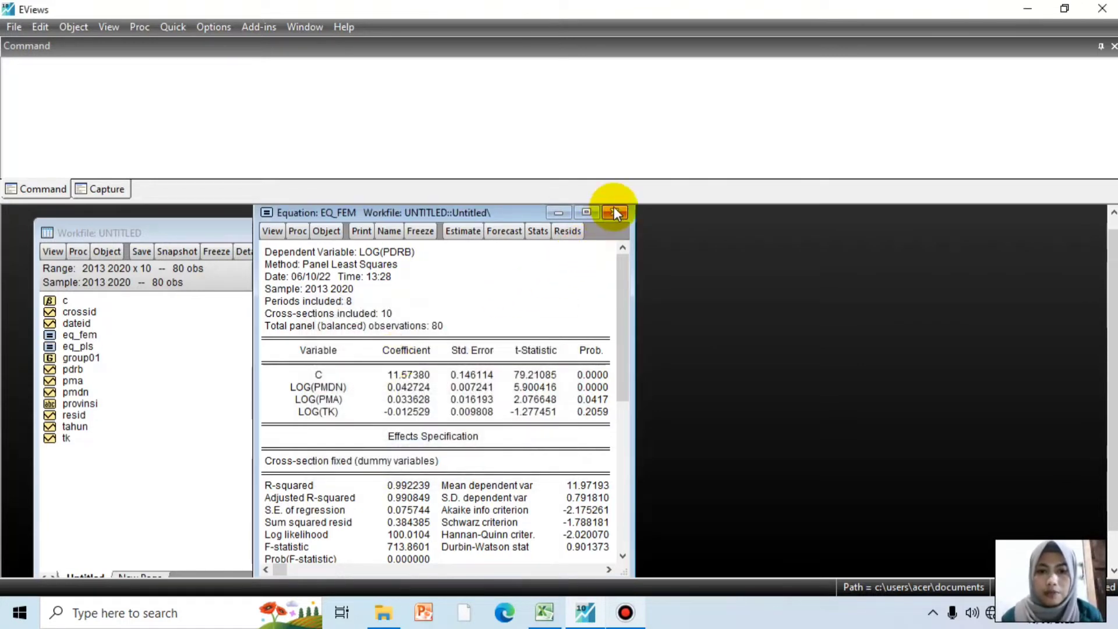
click(614, 208)
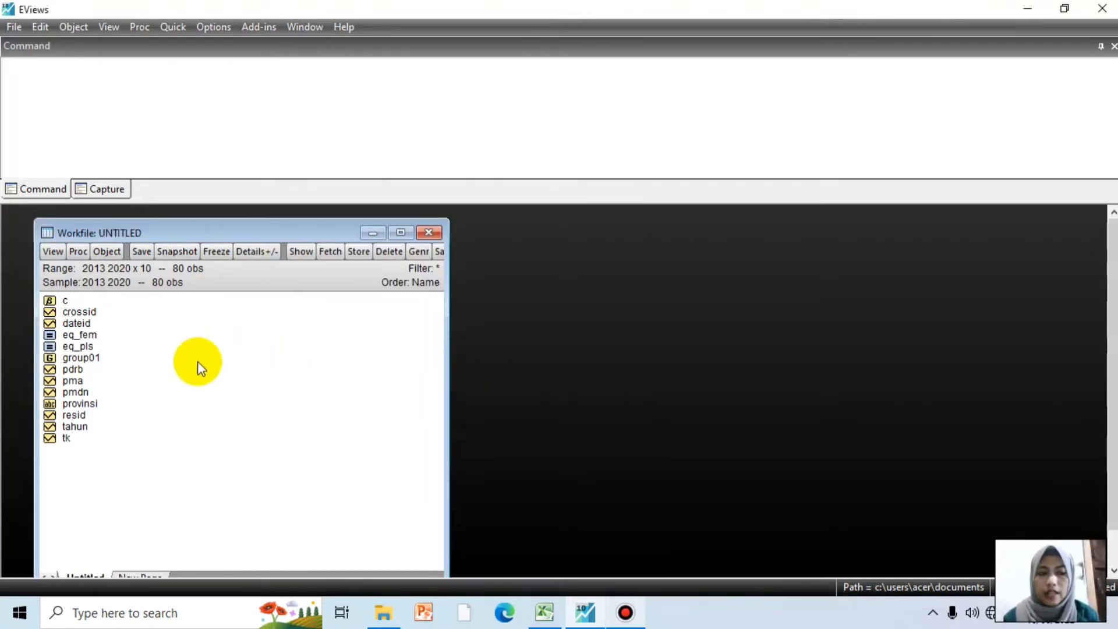
- Start another equation estimation and specify it as log(pdrb) c log(pmdn) log(pma) log(tk)
click(169, 25)
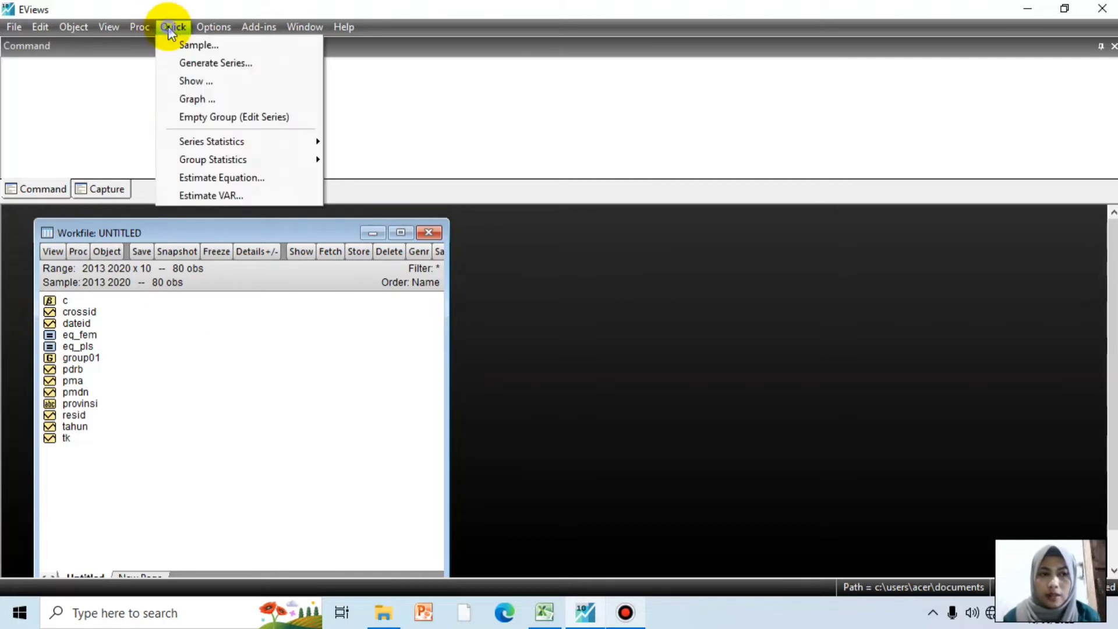
click(203, 181)
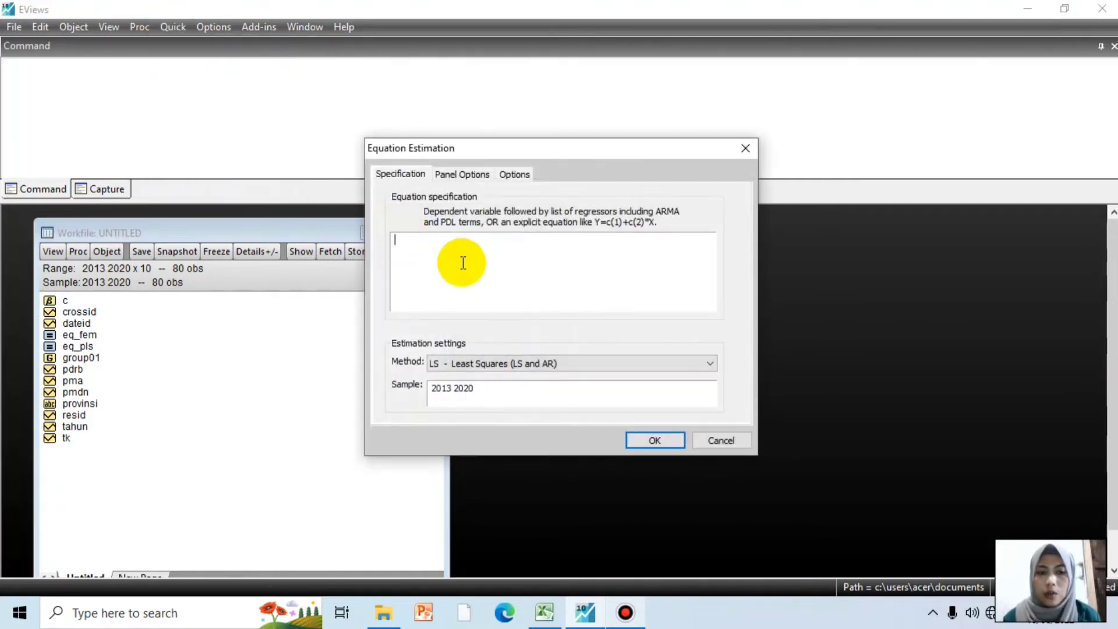
text(l)
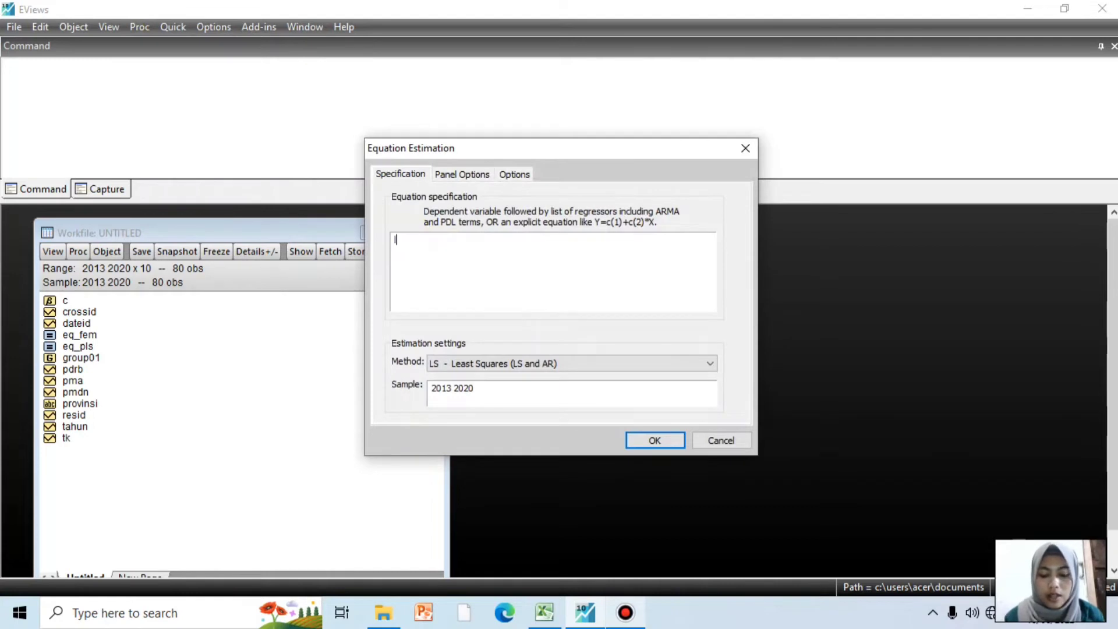
text(og(p)
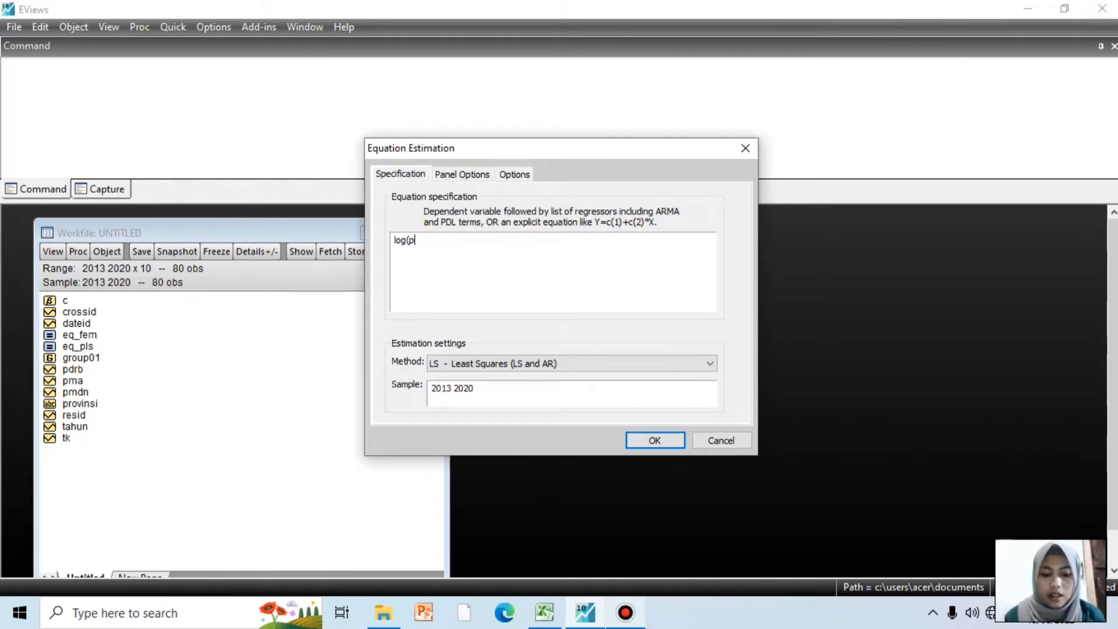
text(drb)
key(BackSpace)
key(BackSpace)
text(rb) c )
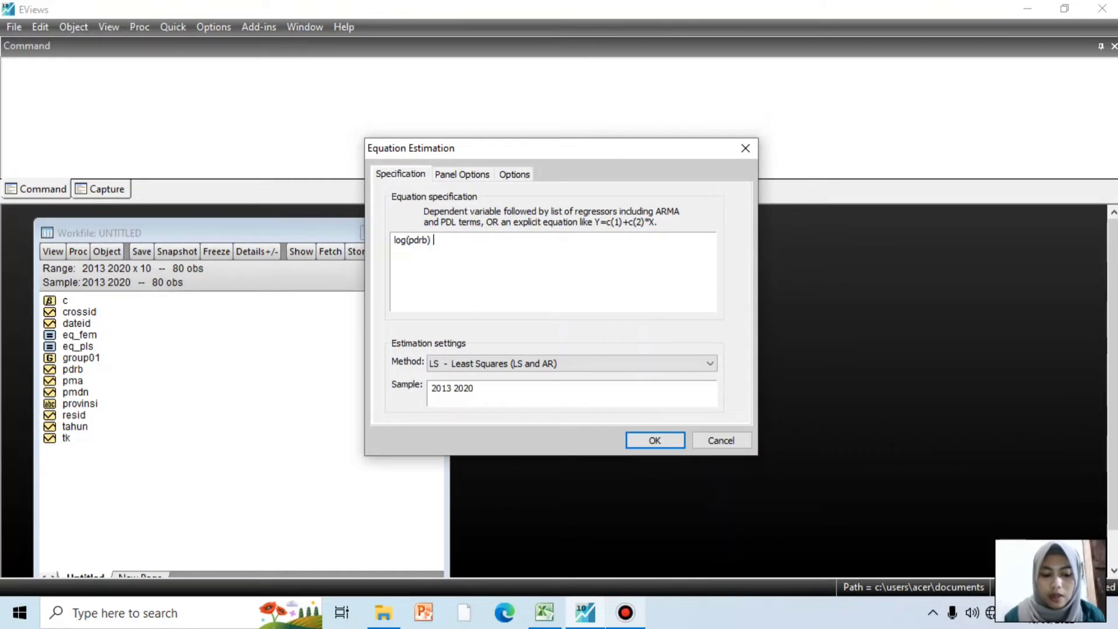
text(log()
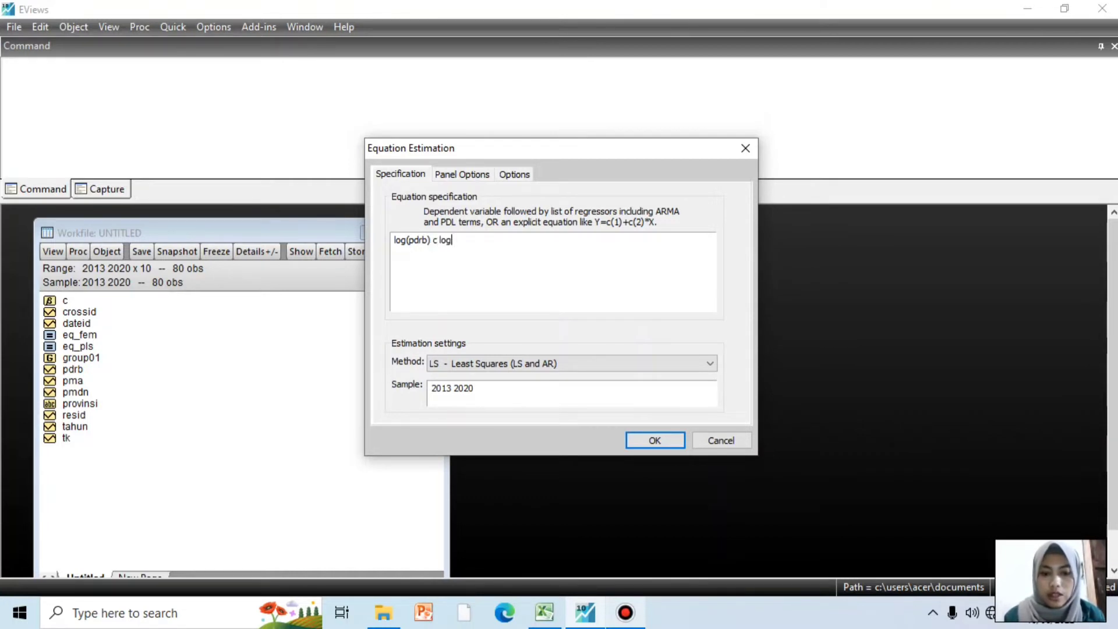
text(pm)
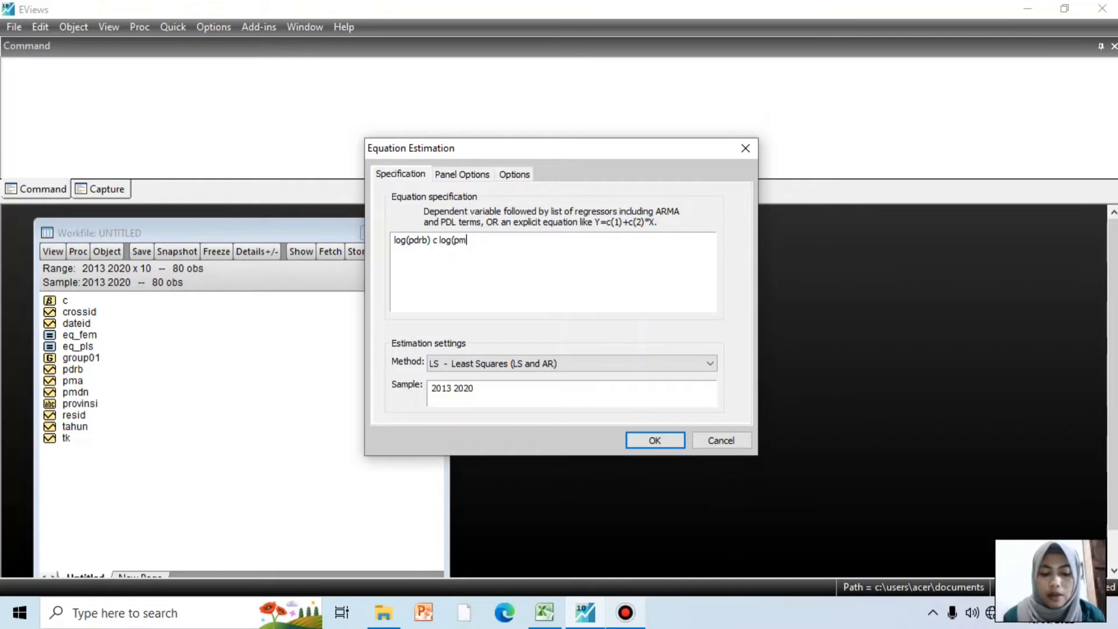
text(dn) l)
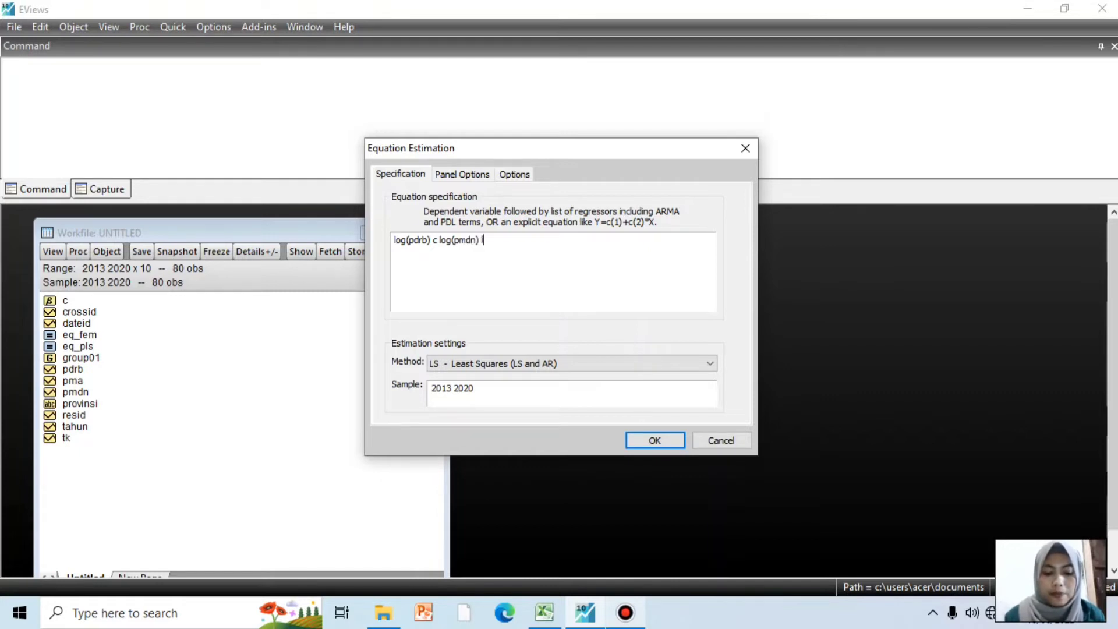
text(og(pm)
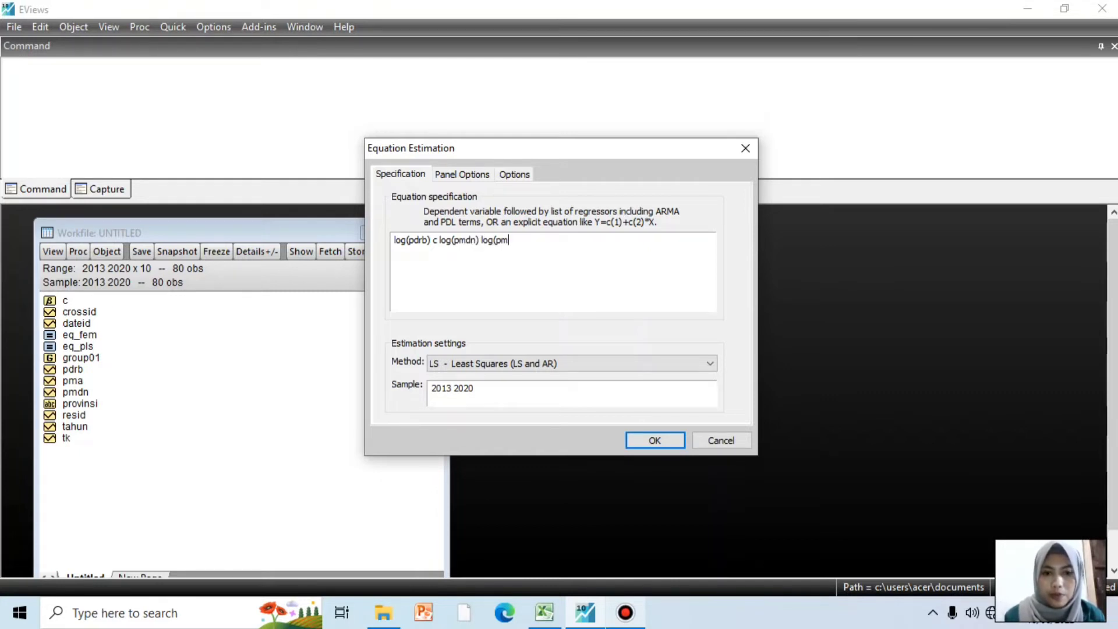
text(a) lo)
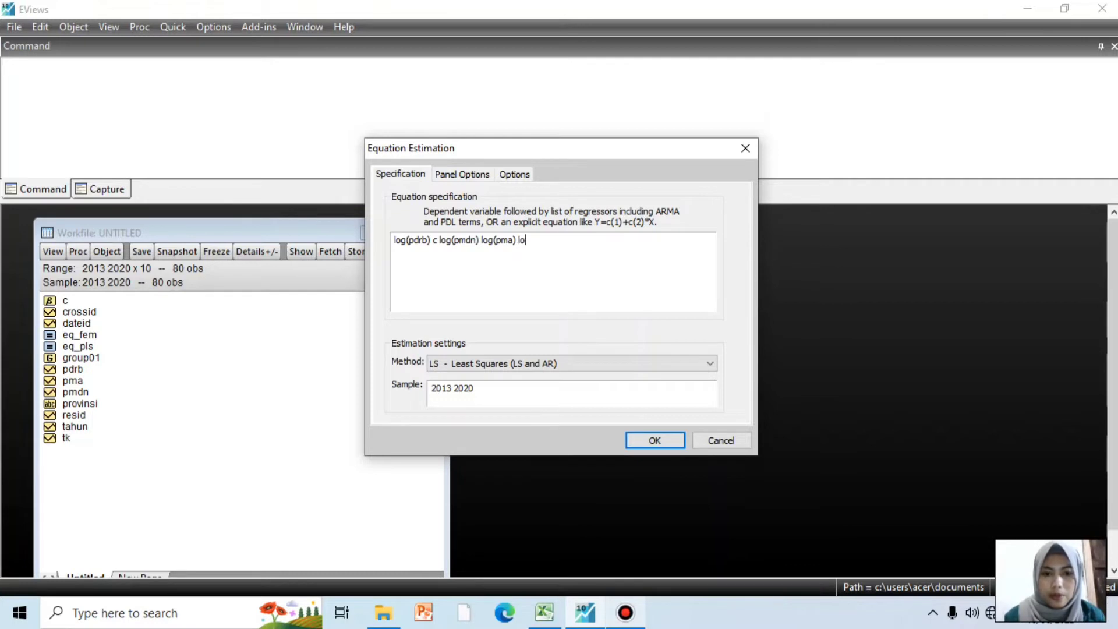
text(g(tk)
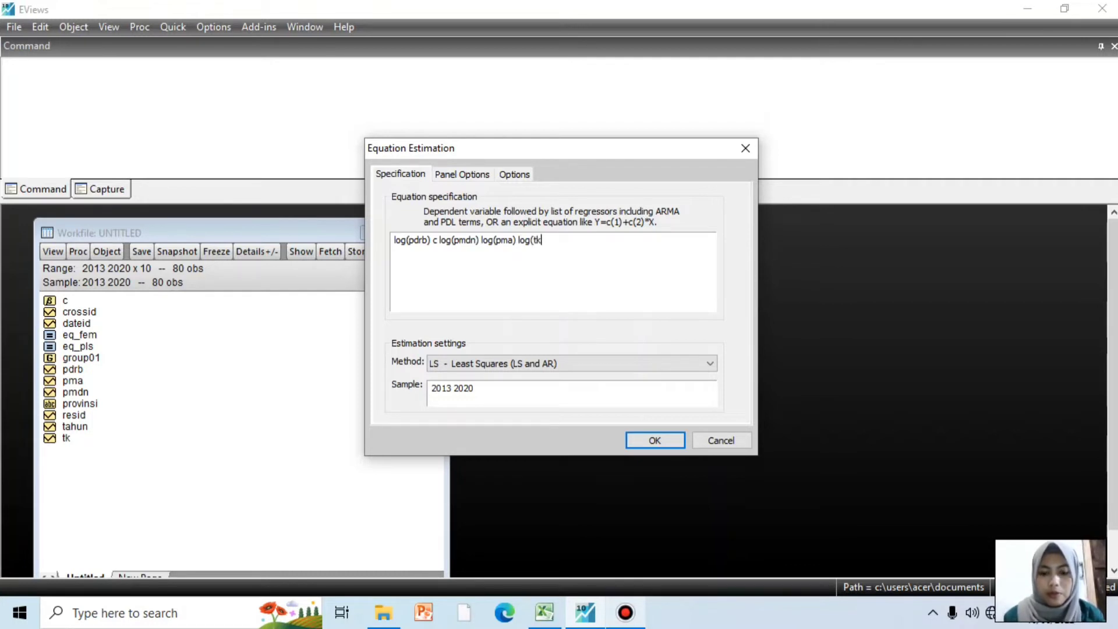
text())
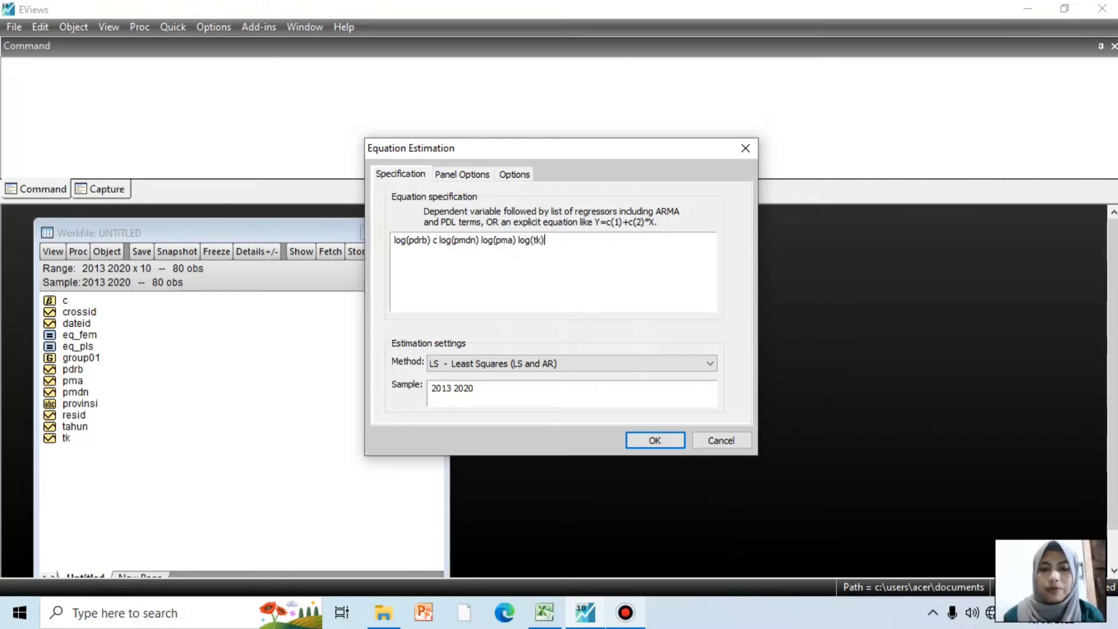
- Set the cross-section effects to Random and estimate the equation
click(465, 176)
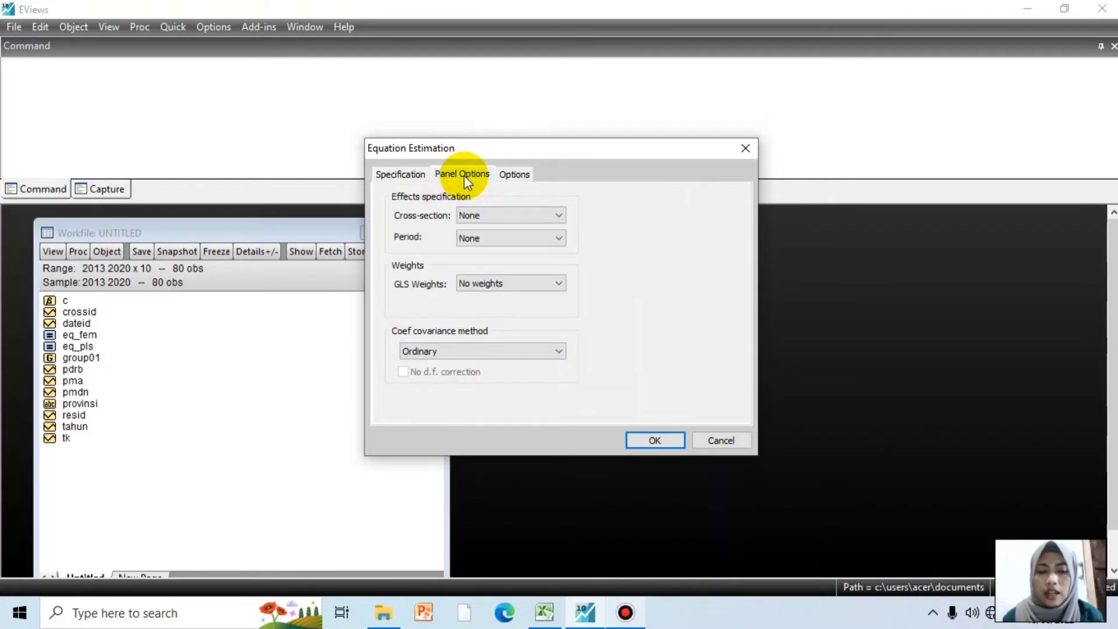
click(508, 215)
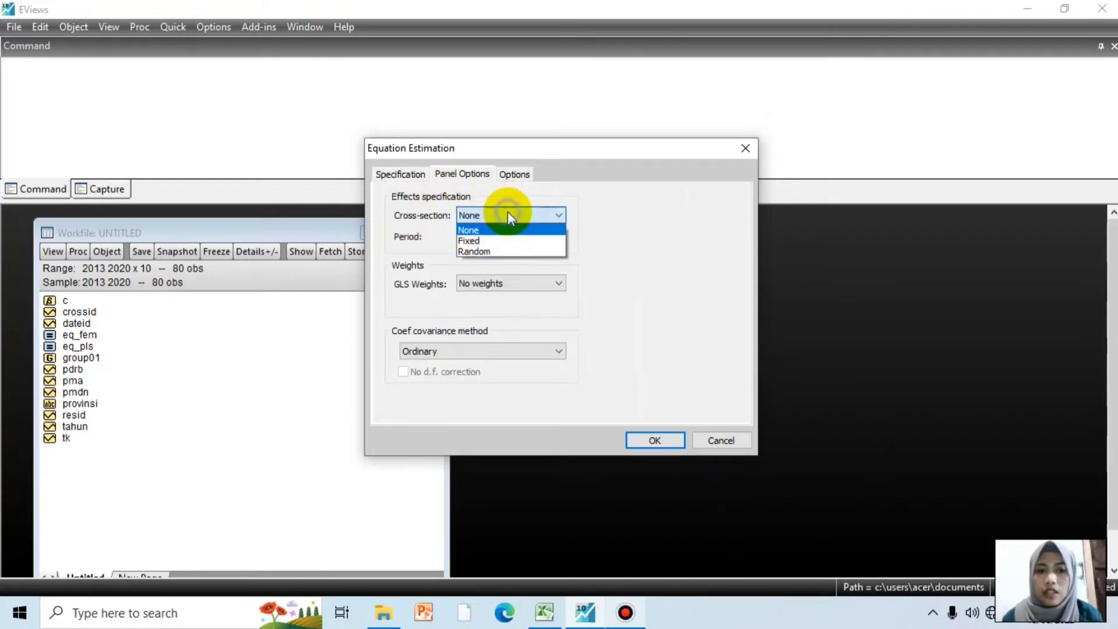
click(503, 251)
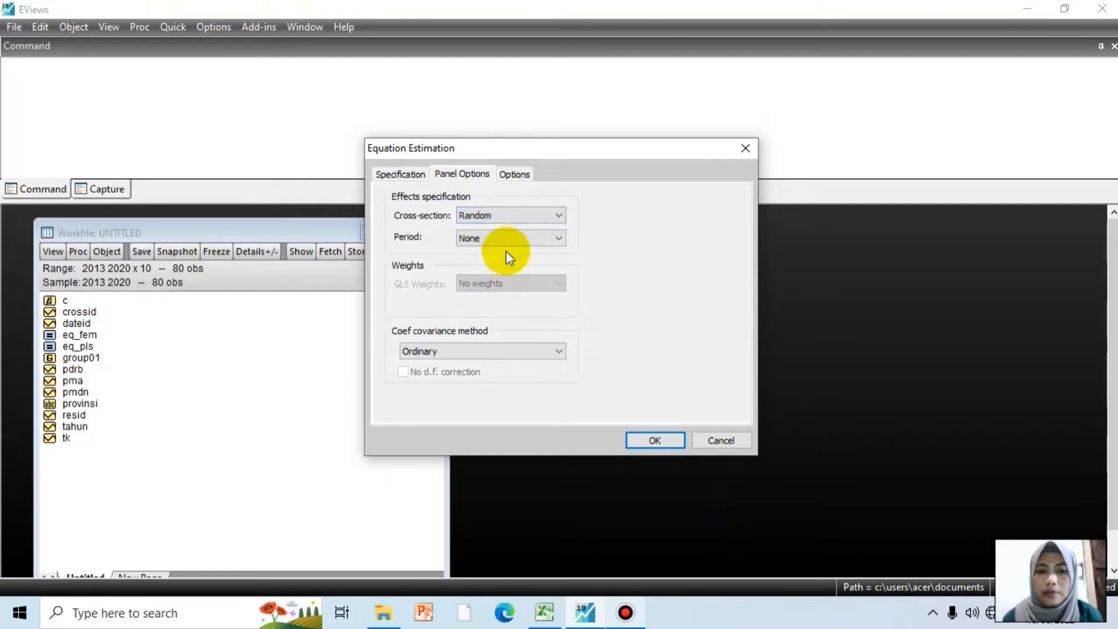
click(652, 440)
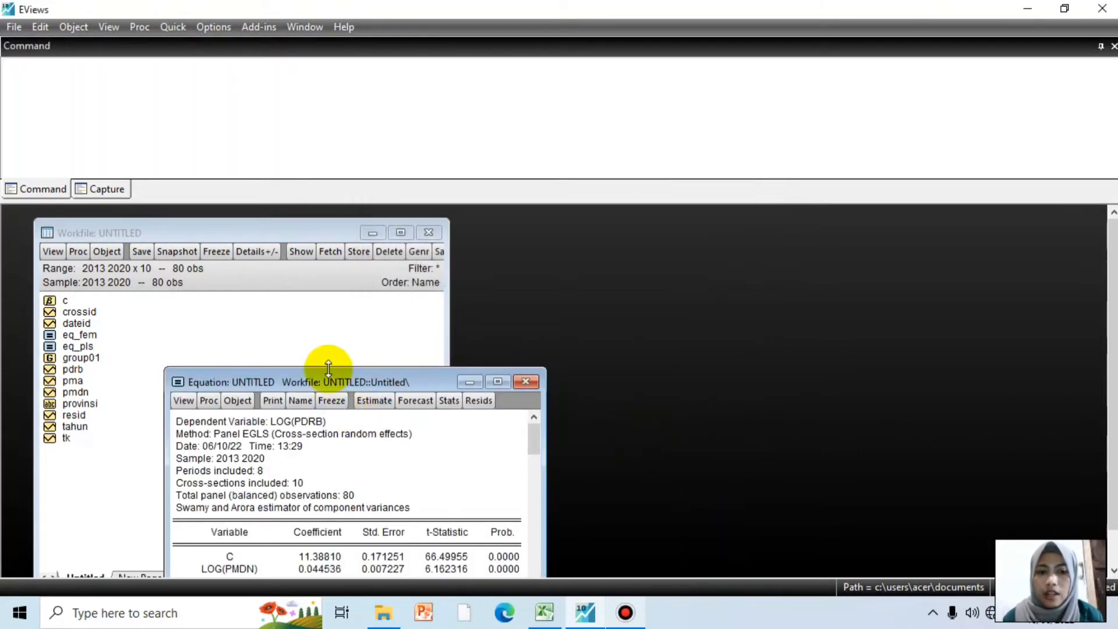
- Name the estimated random effects equation eq_rem and close its window
drag(332, 379, 497, 209)
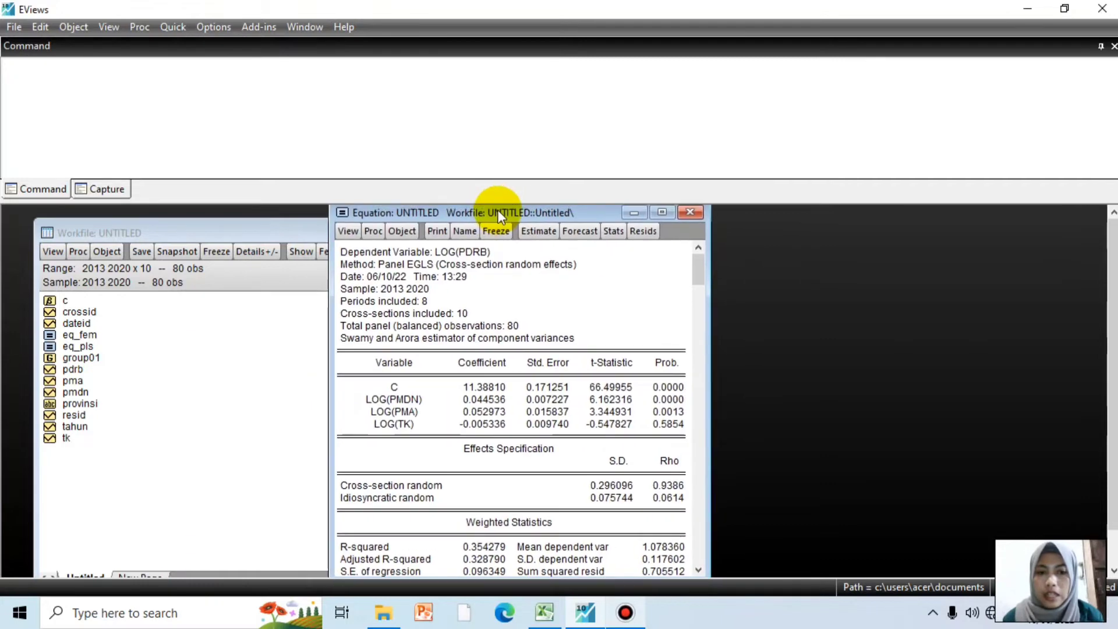
click(464, 230)
text(eq0)
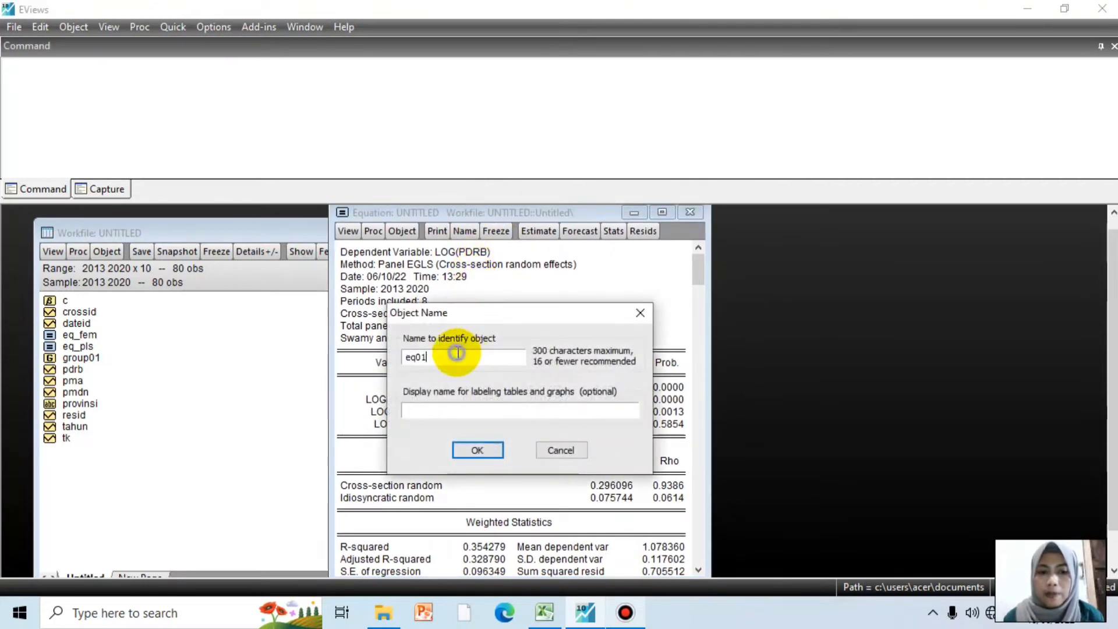
key(BackSpace)
text(_)
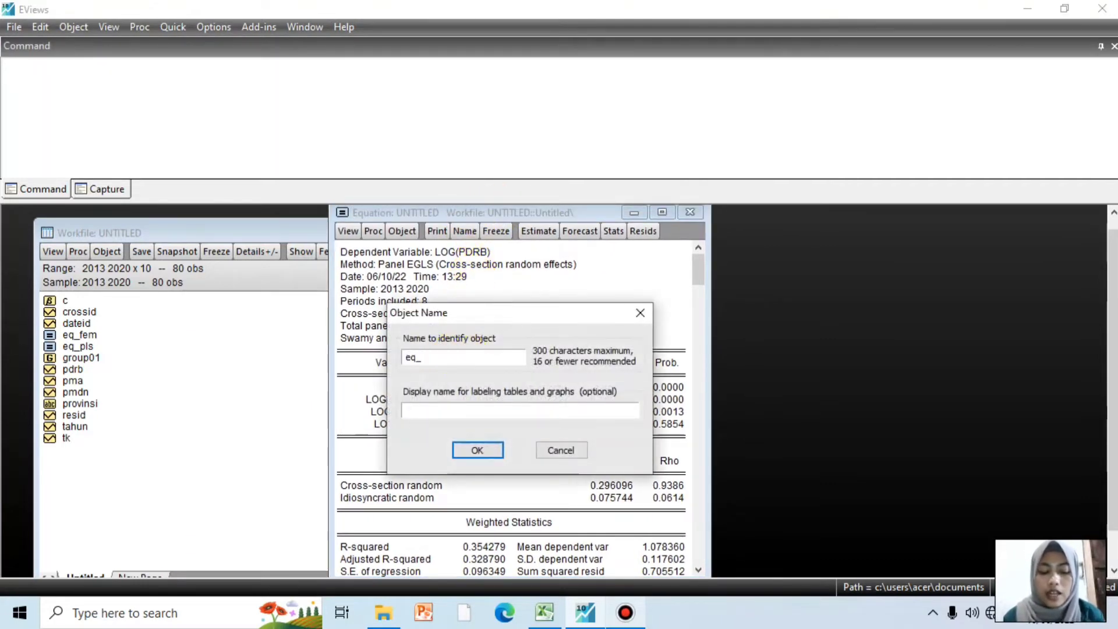
text(rem)
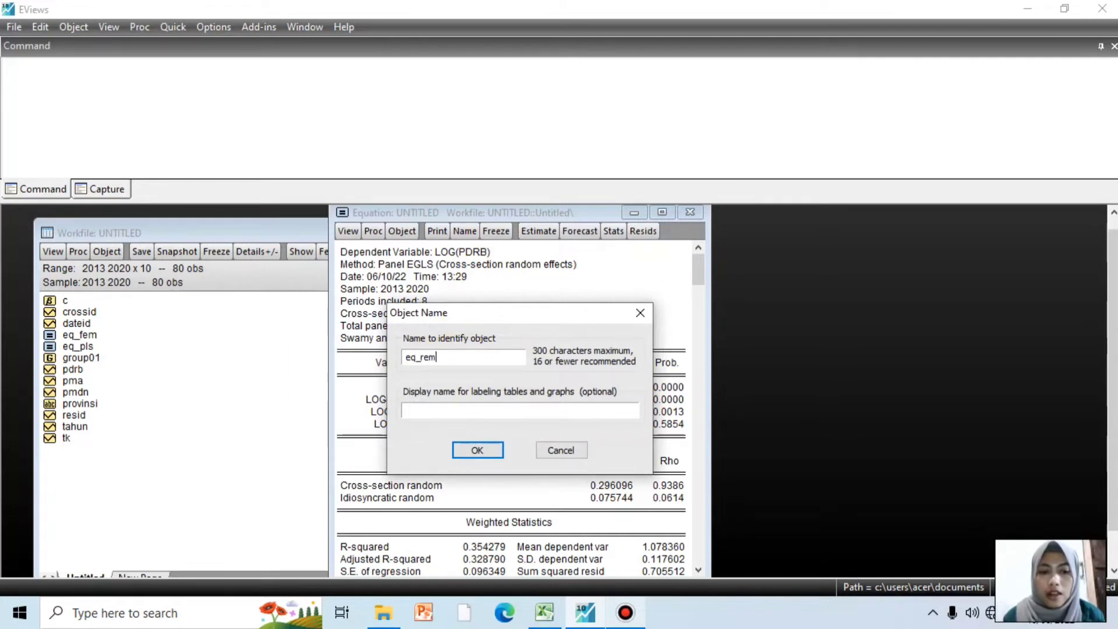
key(Return)
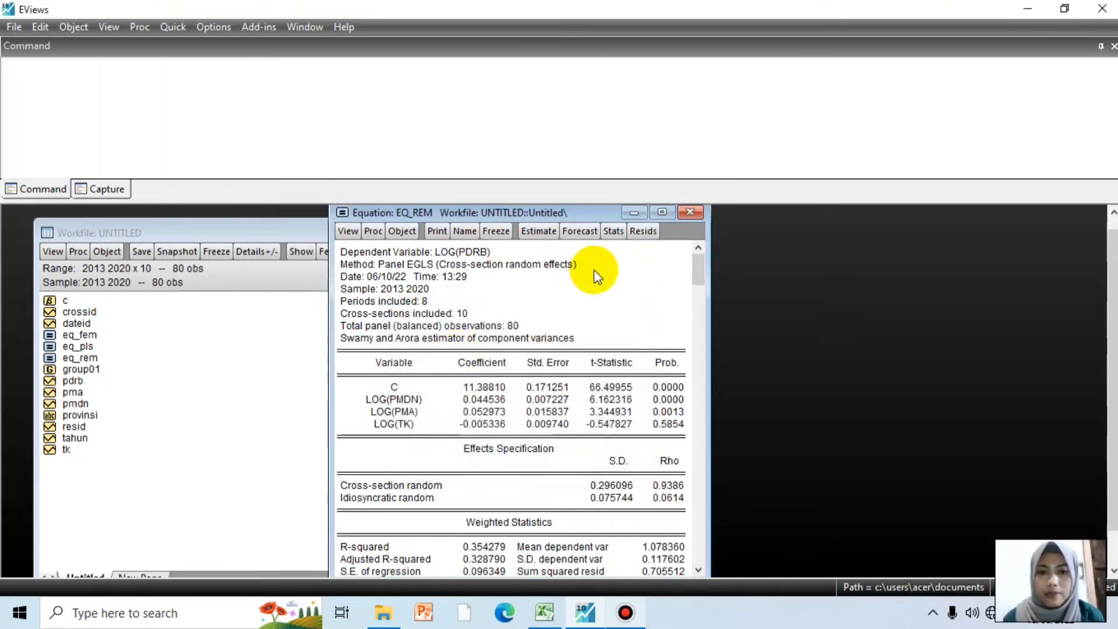
click(690, 213)
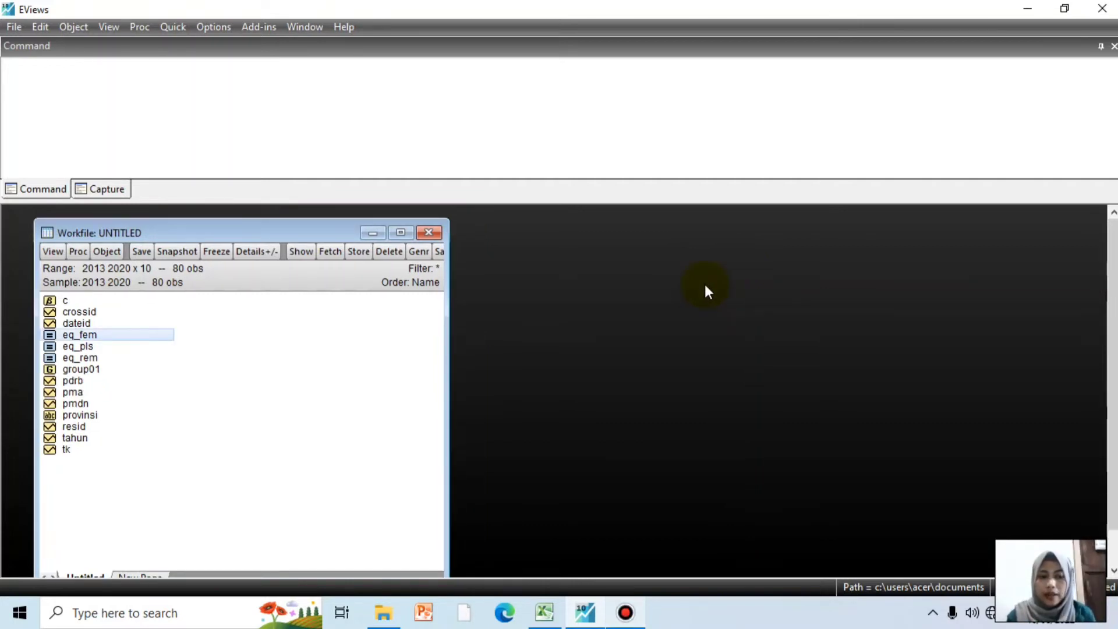
- Open the eq_fem equation and run the Redundant Fixed Effects - Likelihood Ratio test on it
double_click(123, 338)
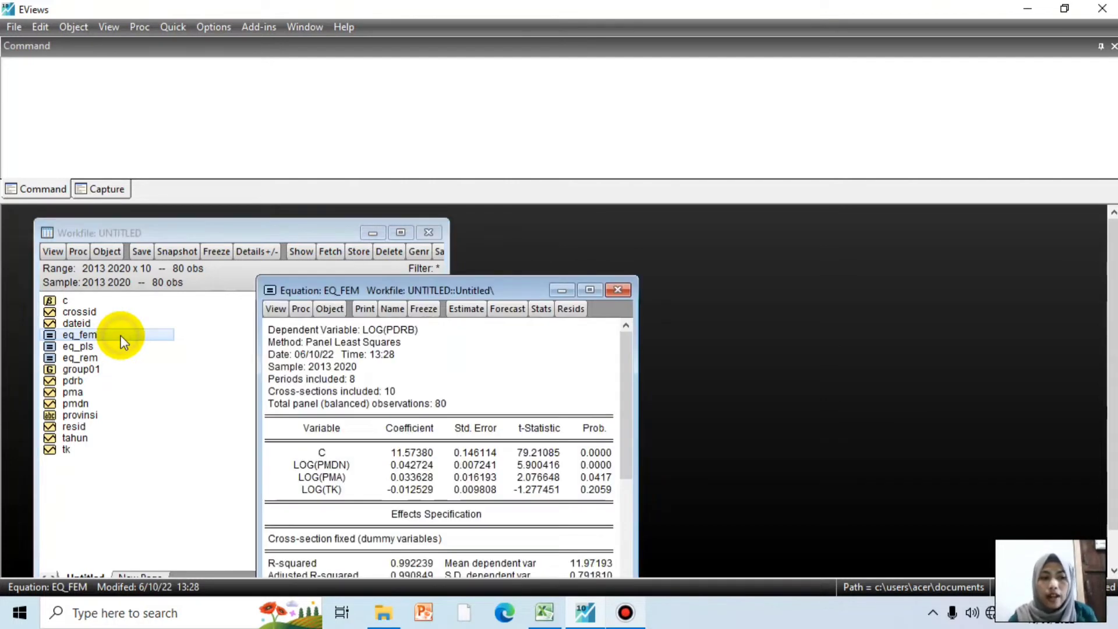
drag(304, 275, 315, 228)
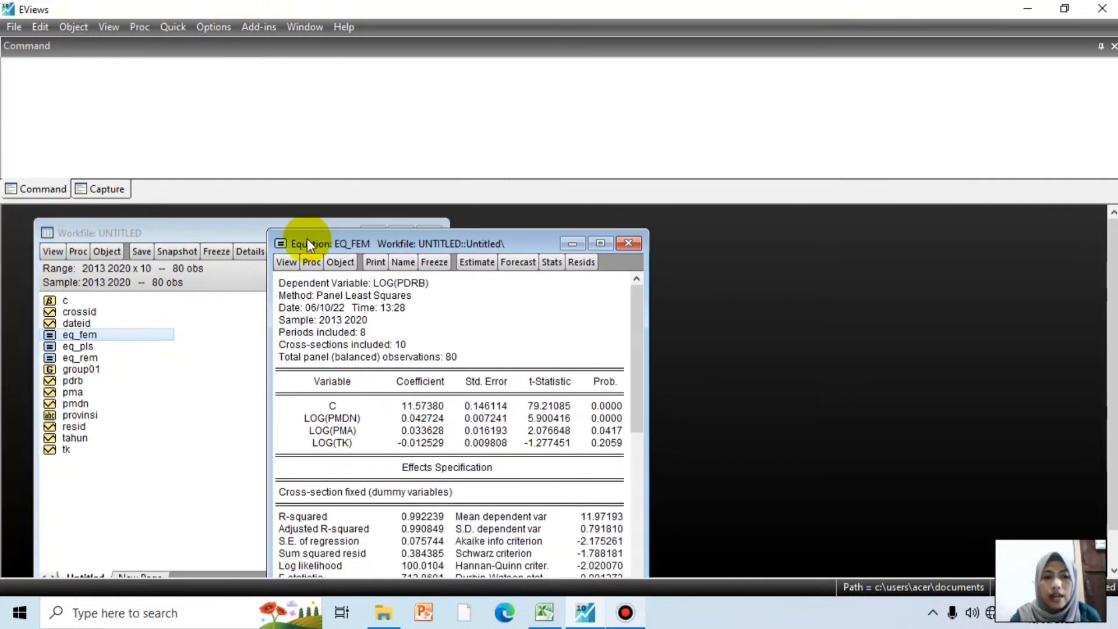
click(286, 262)
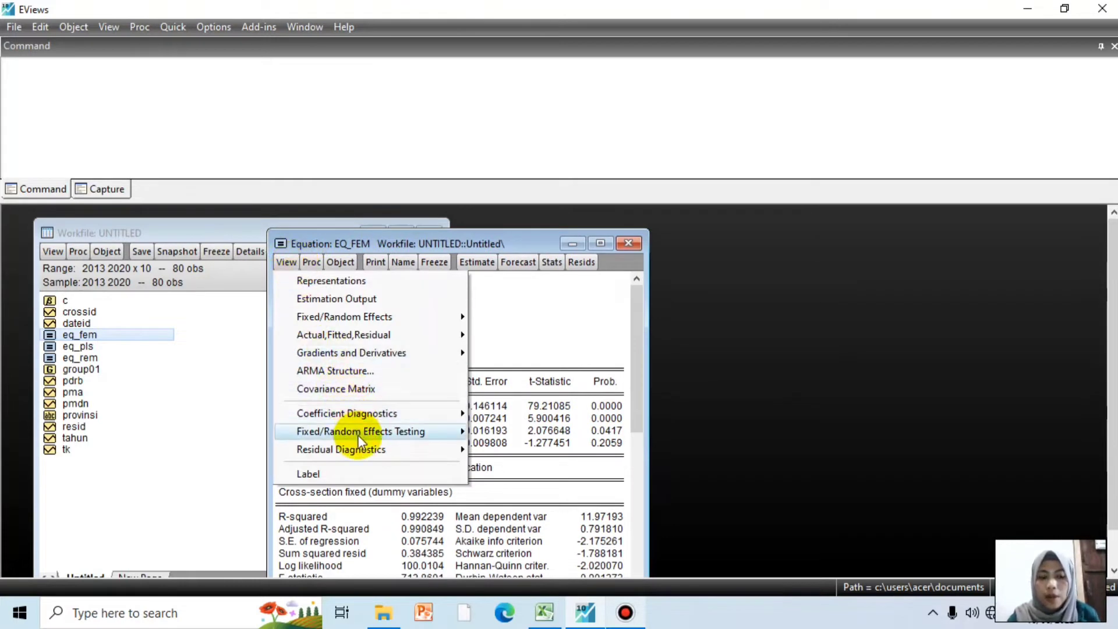
mouse_move(358, 438)
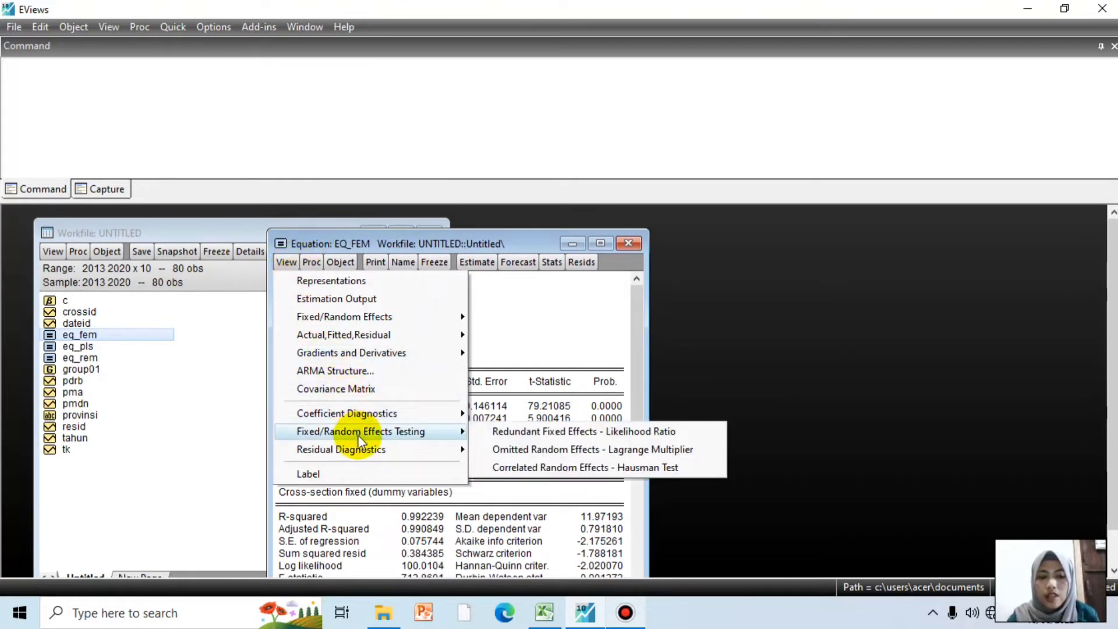
click(488, 434)
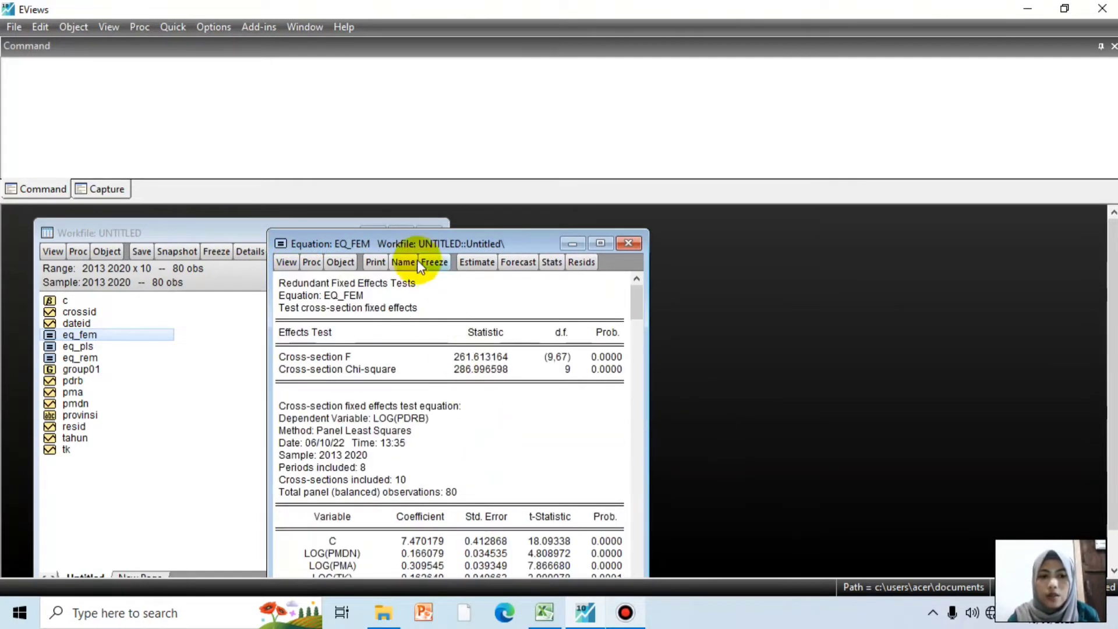
drag(403, 243, 403, 222)
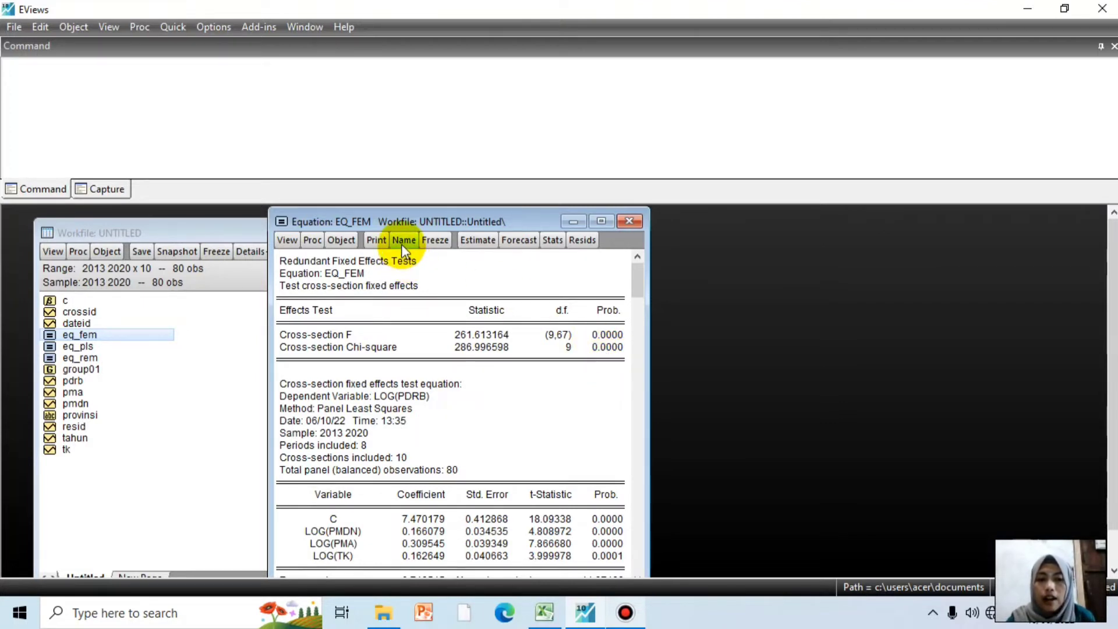
- Freeze the redundant fixed effects test output as a table and name it uji_chow_fem
click(432, 240)
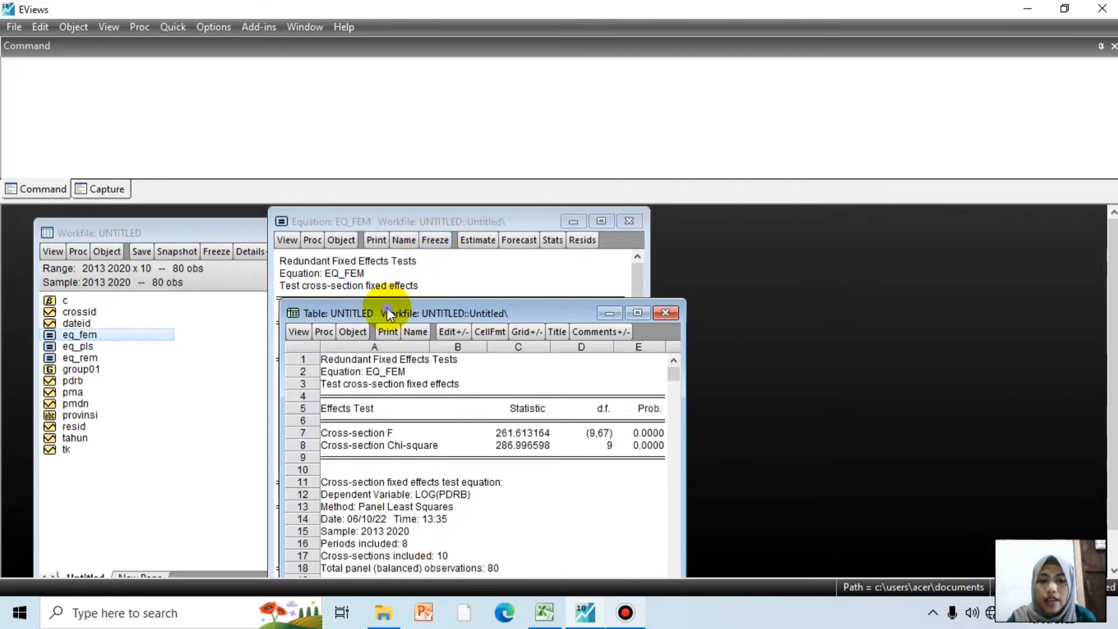
drag(388, 314, 424, 269)
click(437, 280)
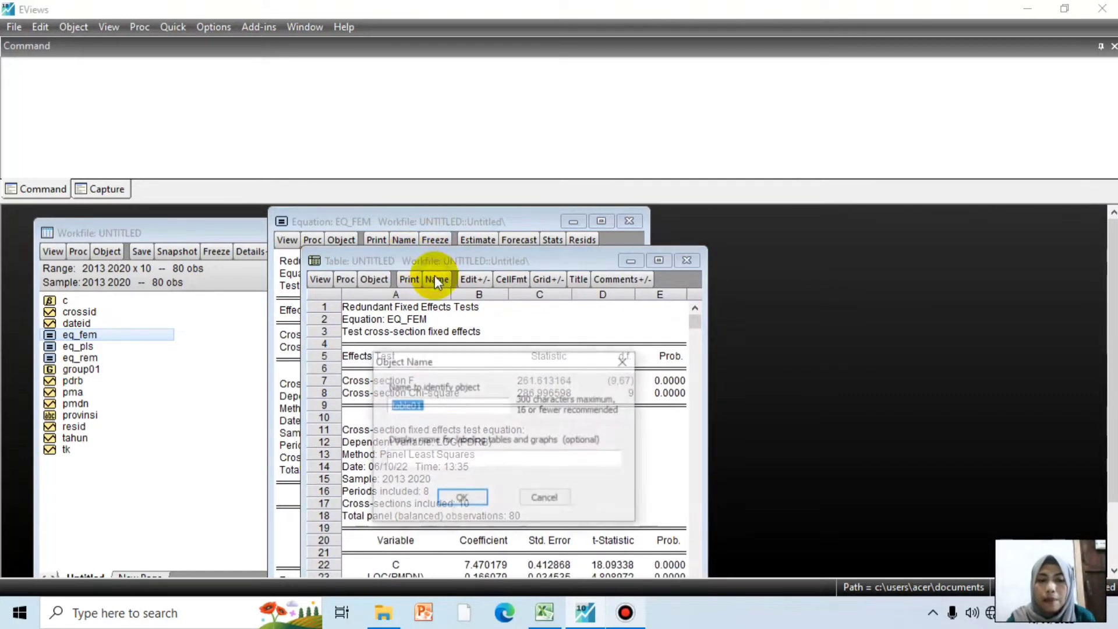
key(BackSpace)
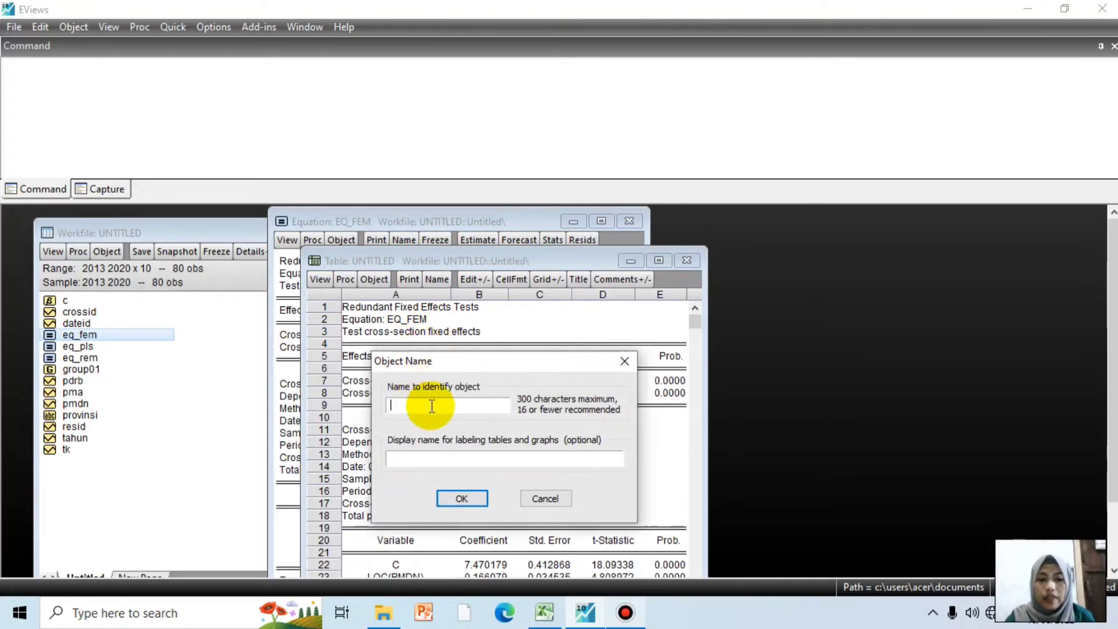
text(uji)
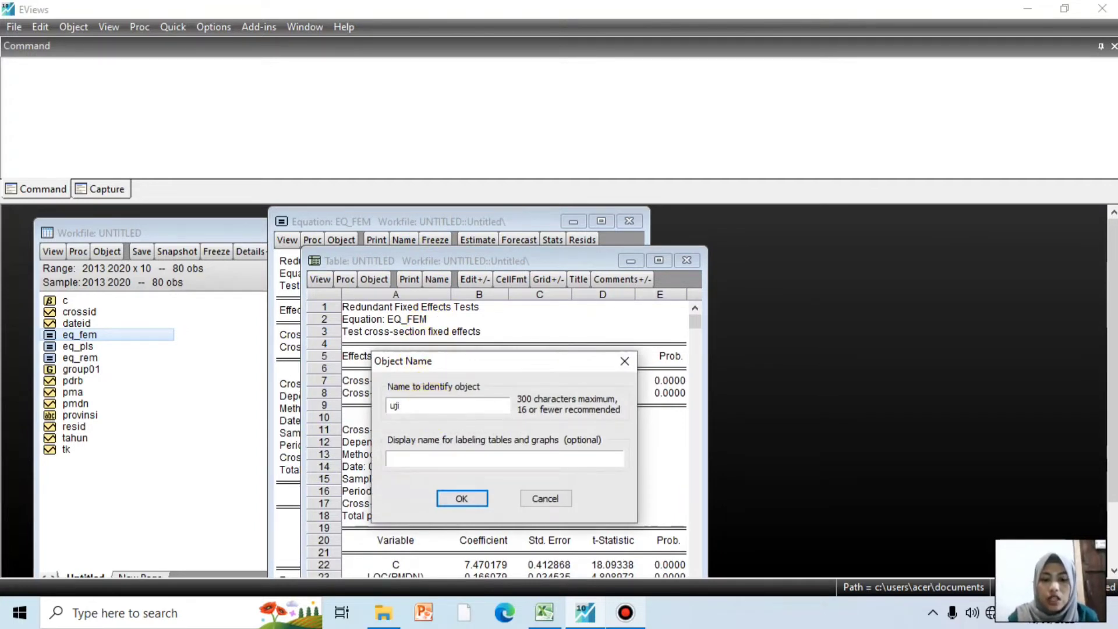
text(_chow)
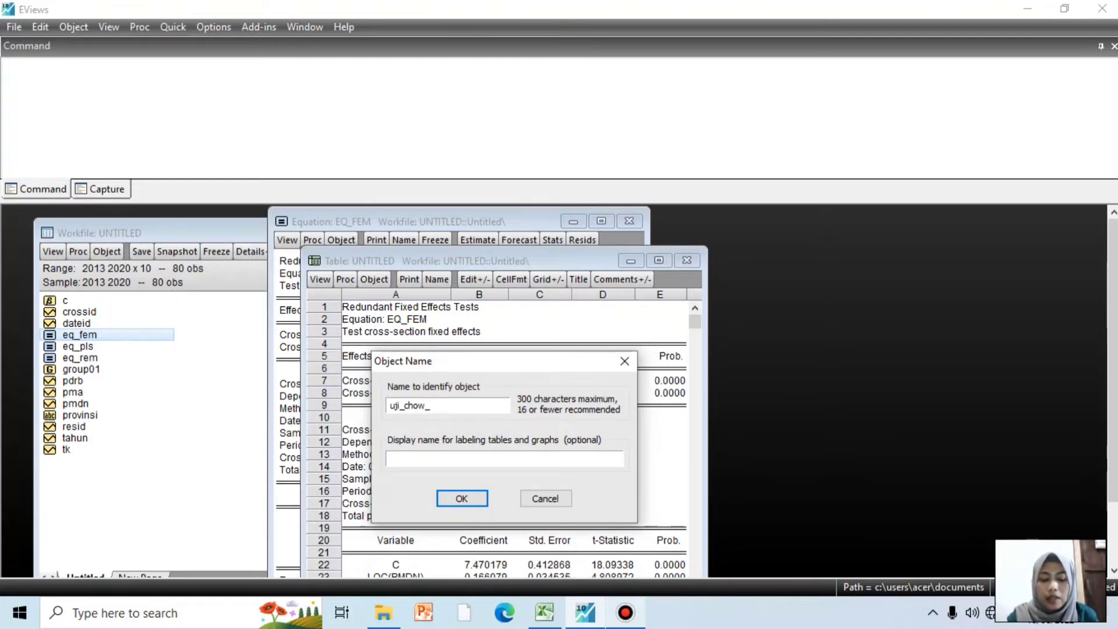
text(_)
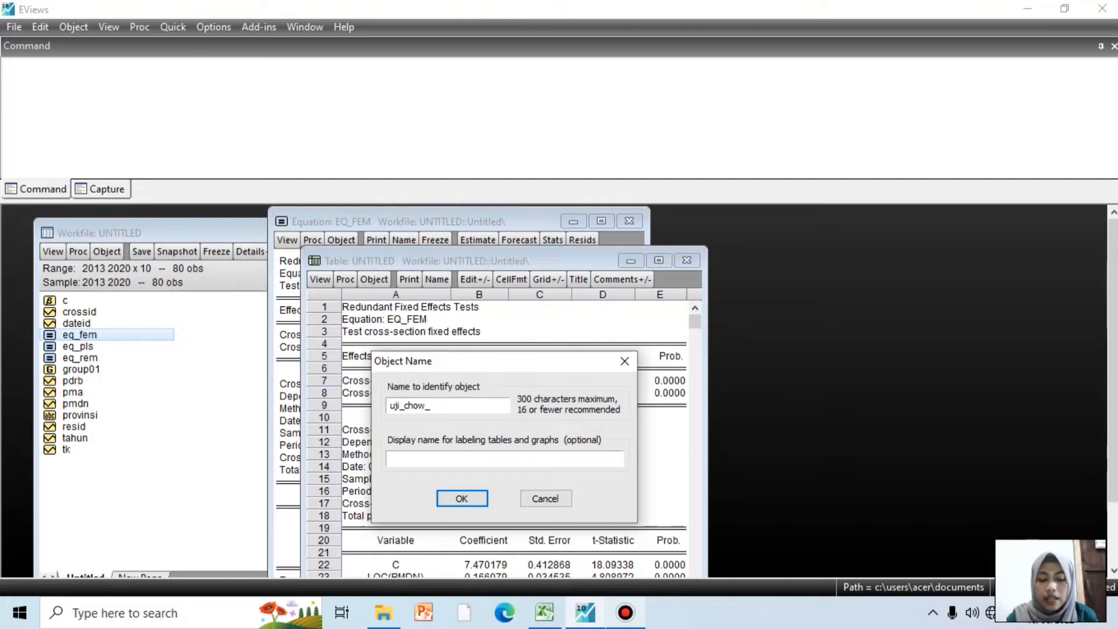
text(fem)
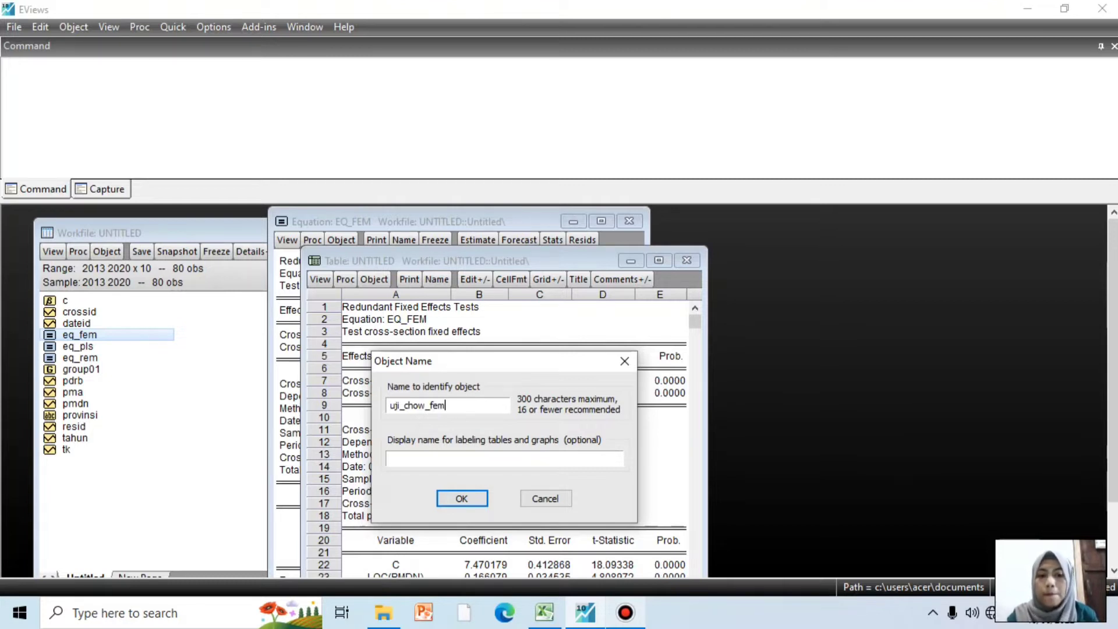
key(Return)
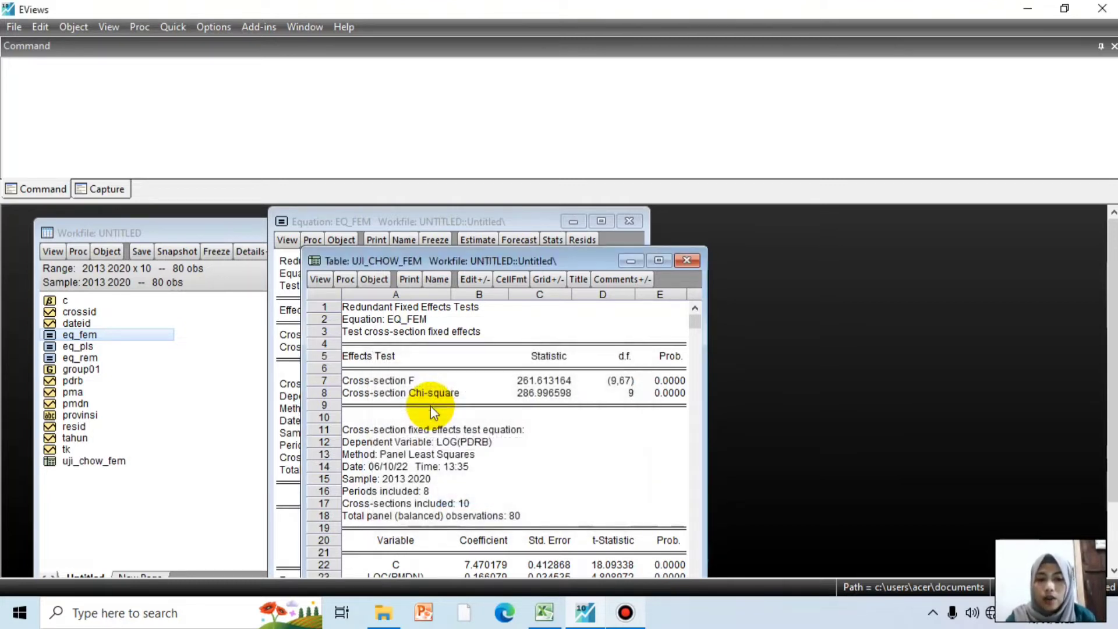